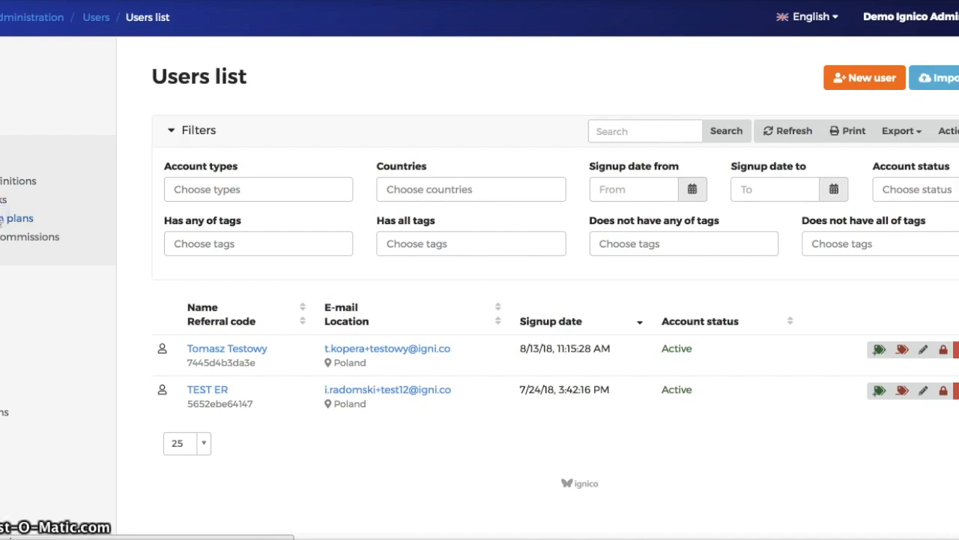
- Start a new motivation plan and choose "Percentage value of every action (i.e. sales or orders)" as its first bonus
{"action": "left_click", "coordinate": [824, 81]}
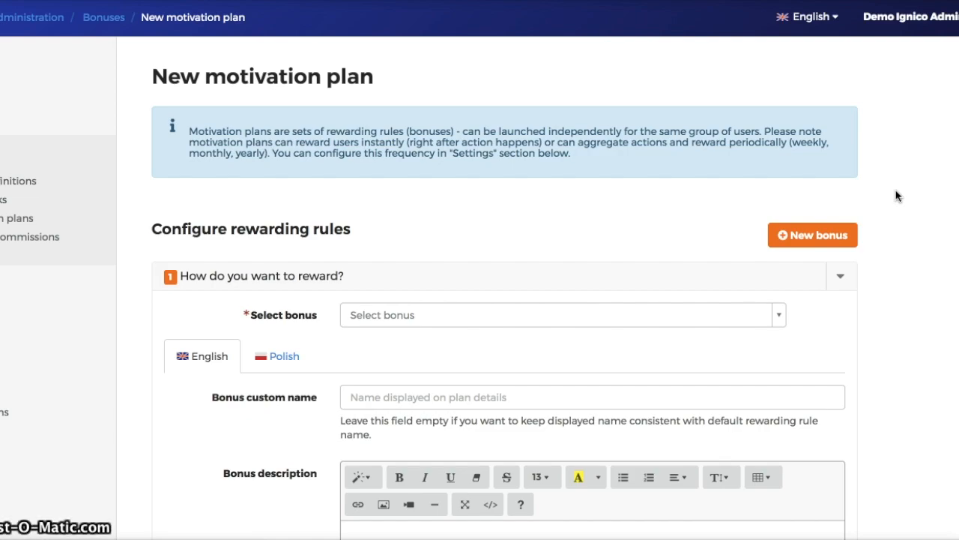
{"action": "scroll", "coordinate": [899, 196], "scroll_direction": "down", "scroll_amount": 2}
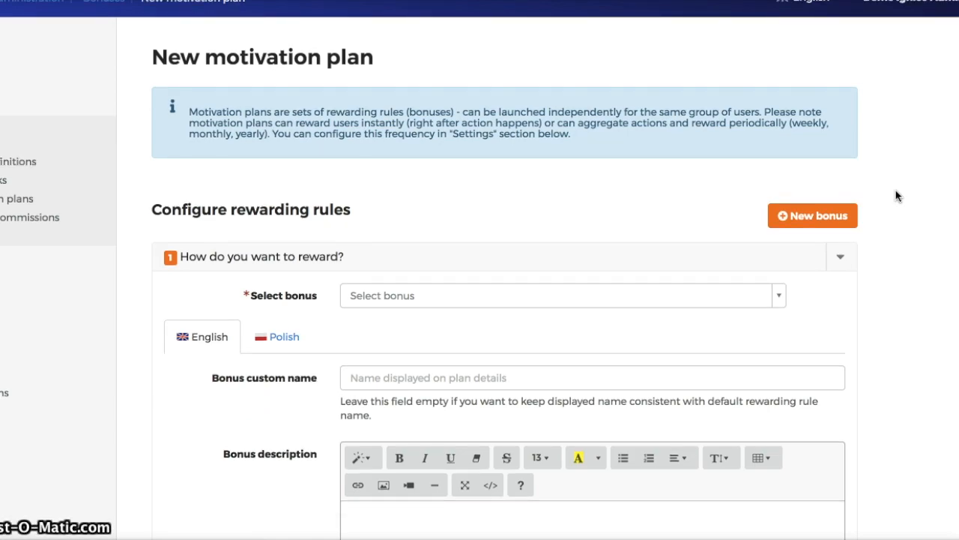
{"action": "scroll", "coordinate": [899, 196], "scroll_direction": "up", "scroll_amount": 1}
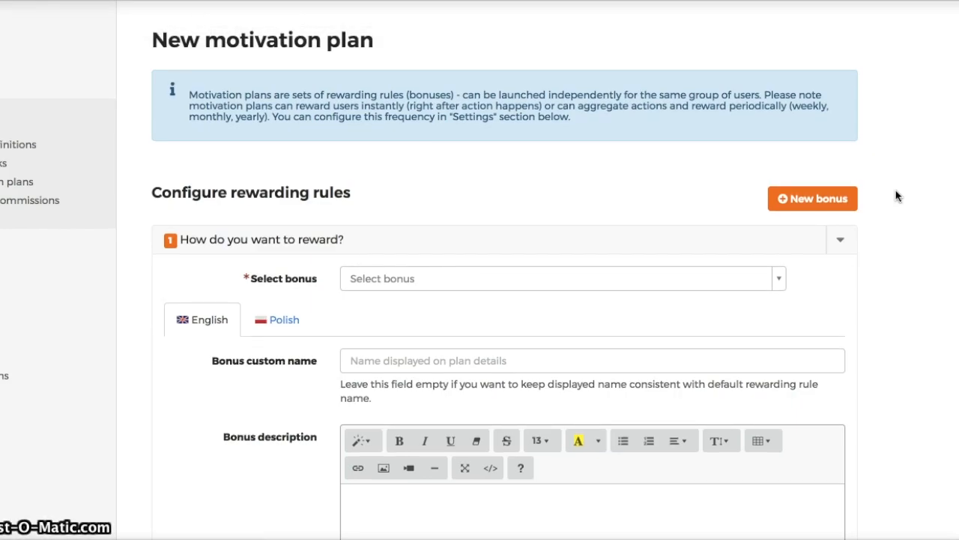
{"action": "scroll", "coordinate": [897, 195], "scroll_direction": "down", "scroll_amount": 3}
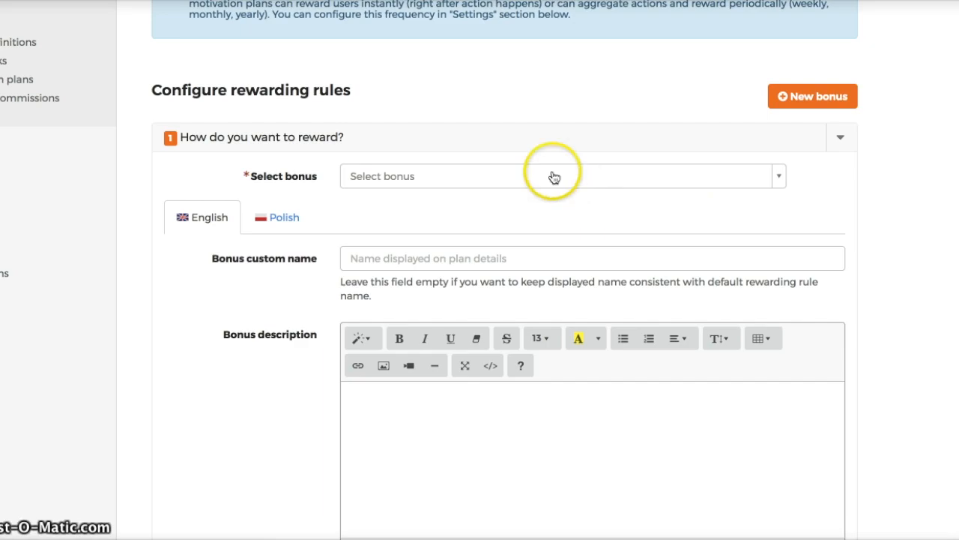
{"action": "left_click", "coordinate": [436, 178]}
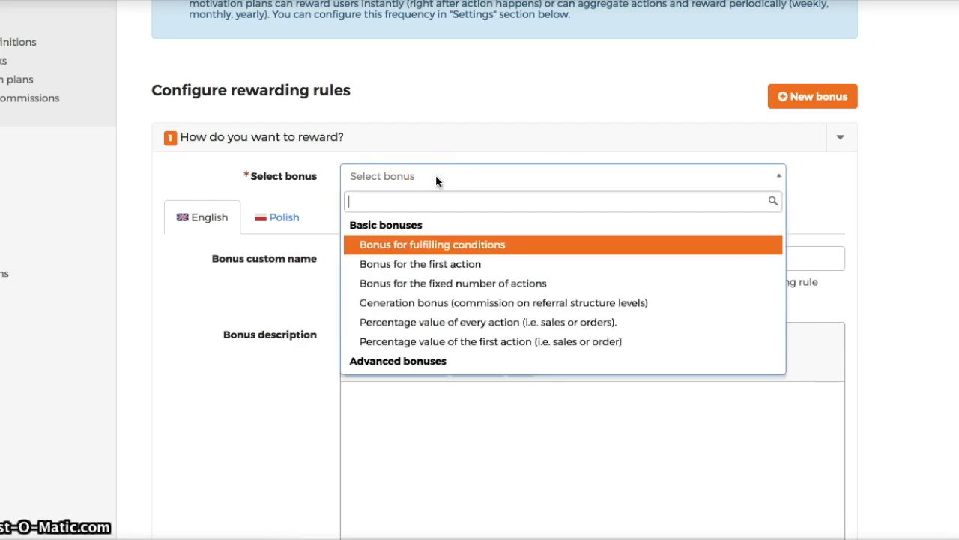
{"action": "left_click", "coordinate": [485, 326]}
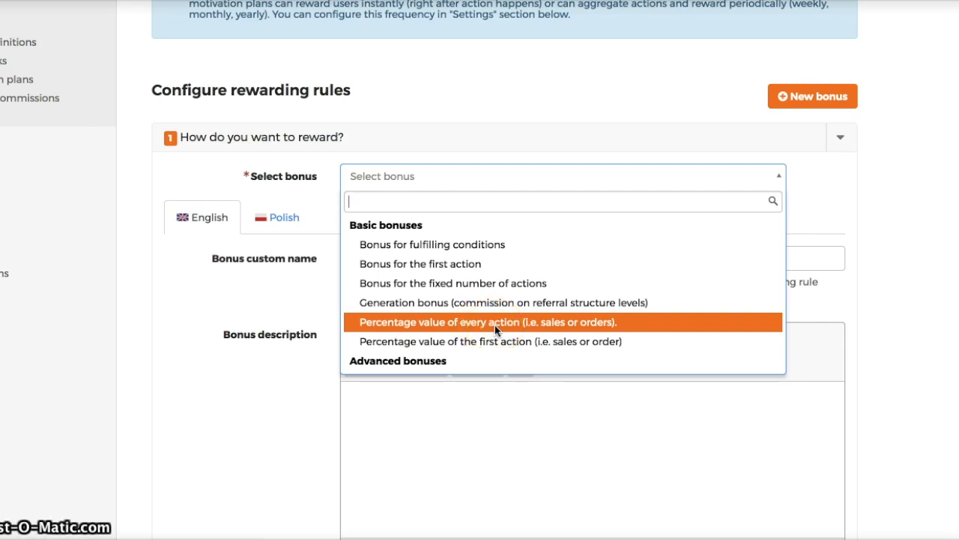
{"action": "left_click", "coordinate": [494, 328]}
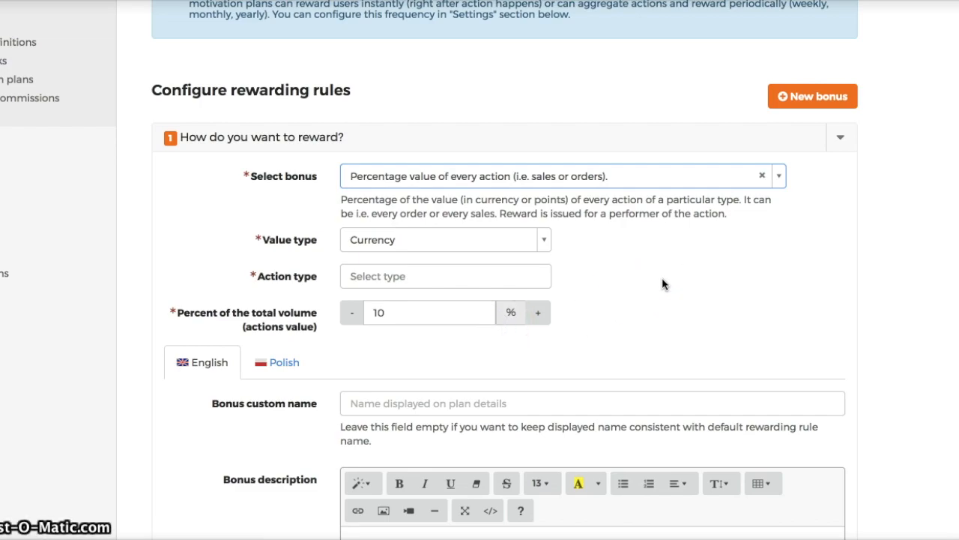
- Set the first bonus's value type to Currency and its action type to Transaction
{"action": "left_click", "coordinate": [541, 243]}
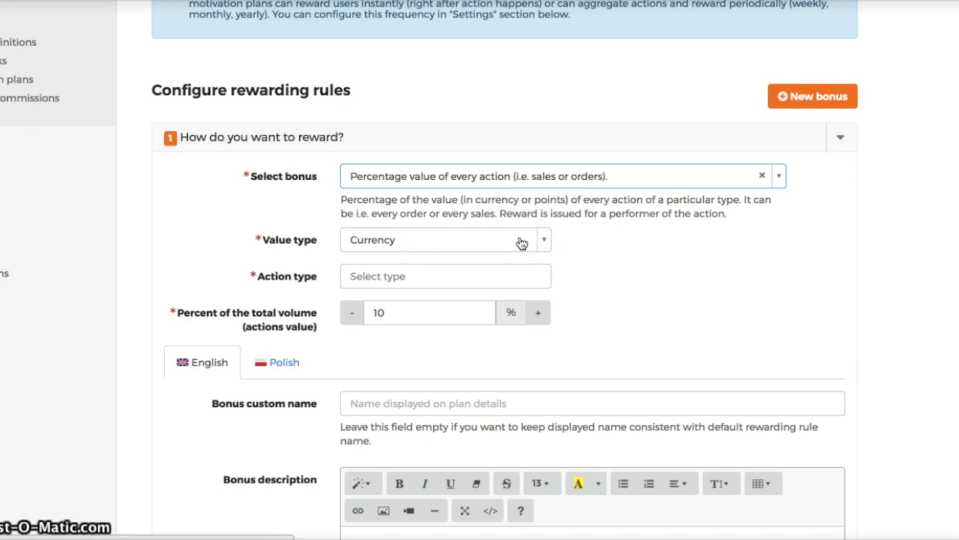
{"action": "left_click", "coordinate": [513, 242]}
{"action": "left_click", "coordinate": [511, 242]}
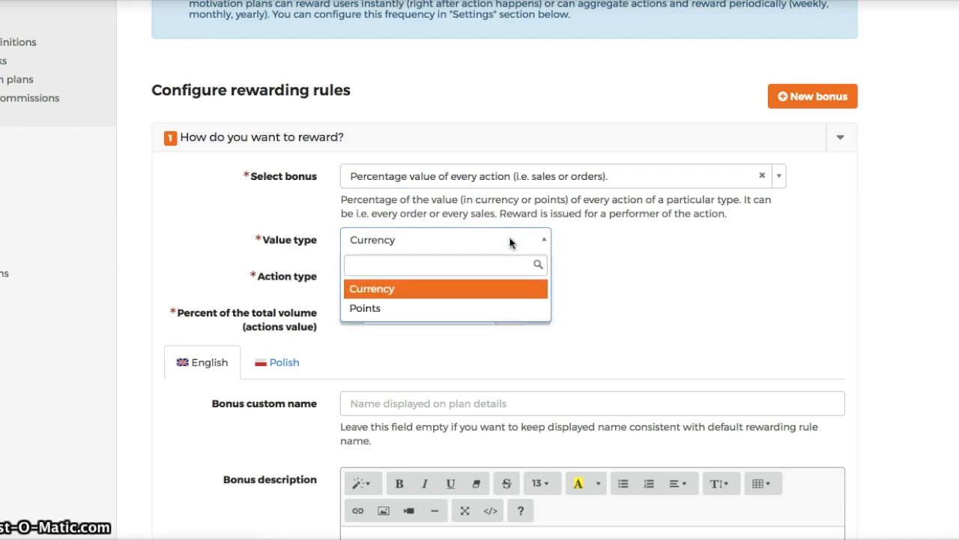
{"action": "left_click", "coordinate": [508, 289]}
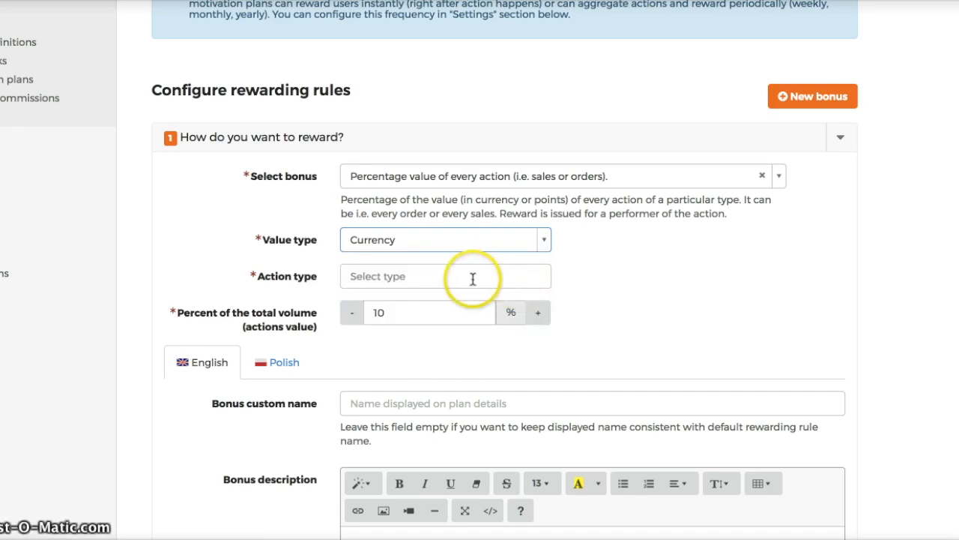
{"action": "left_click", "coordinate": [470, 277]}
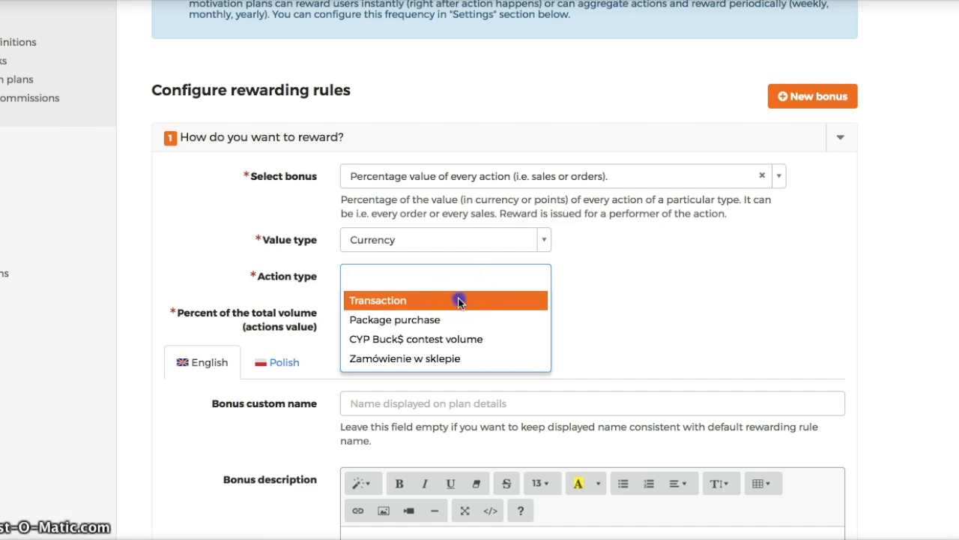
{"action": "left_click", "coordinate": [455, 301]}
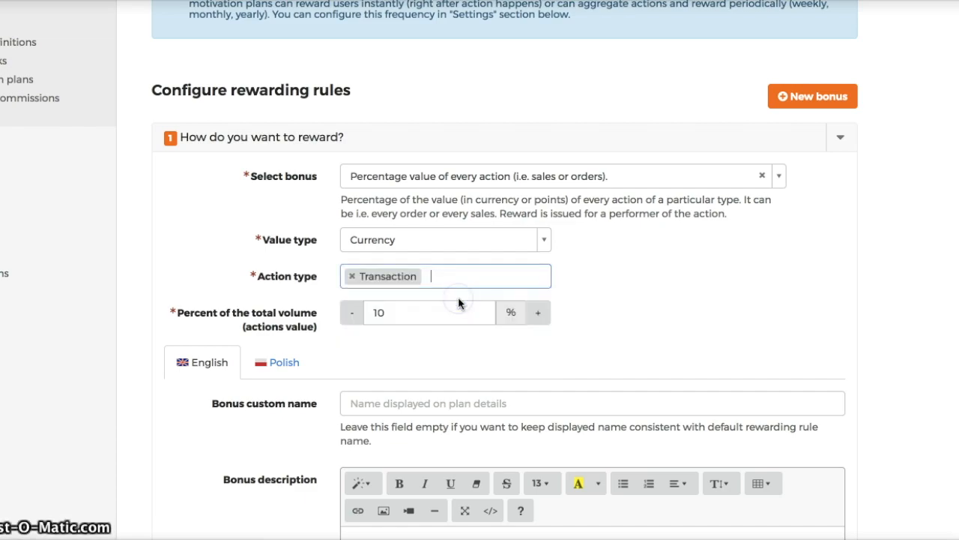
- Set the first bonus's percent of the total volume to 10%
{"action": "left_click", "coordinate": [409, 315]}
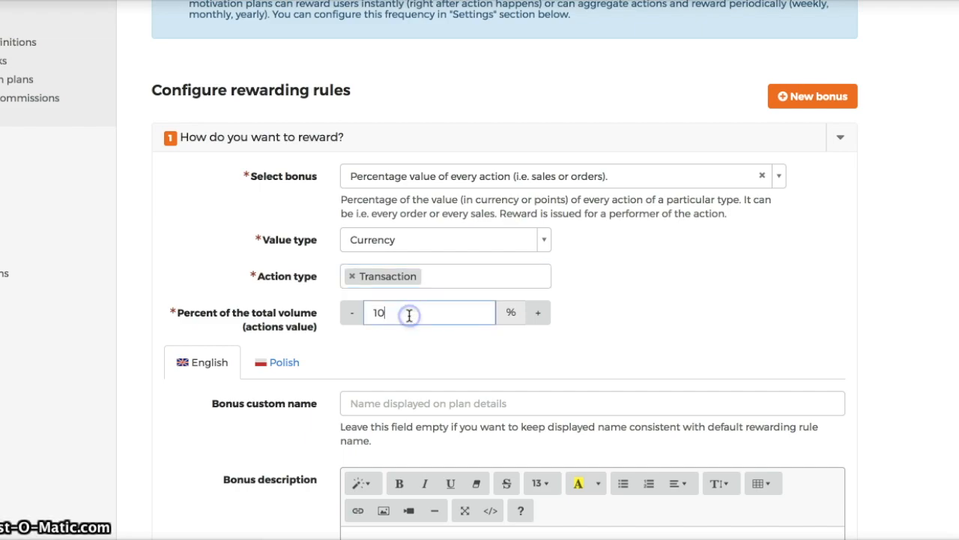
{"action": "key", "text": "BackSpace"}
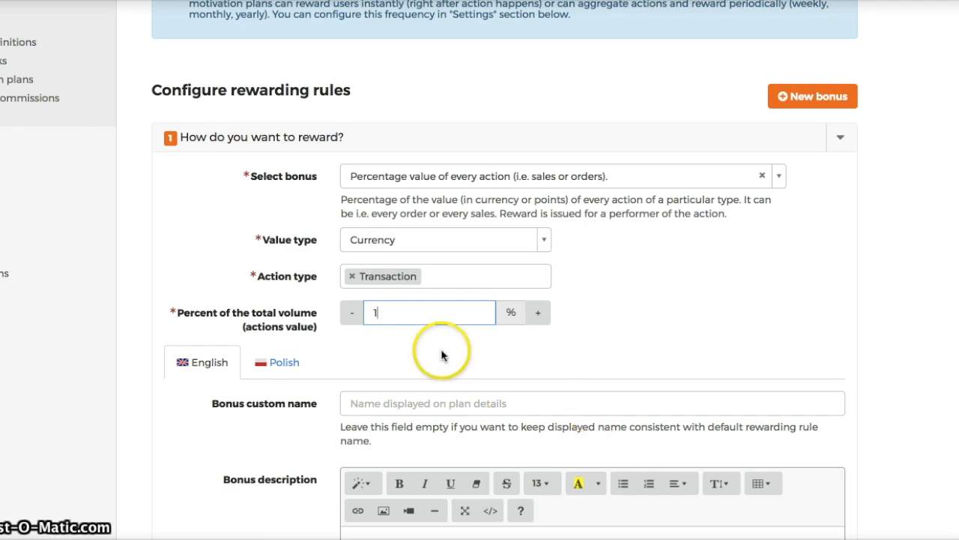
{"action": "type", "text": "0"}
- Add a reward to the first bonus with the type "Commission - calculated based on bonuses parameters"
{"action": "scroll", "coordinate": [466, 361], "scroll_direction": "down", "scroll_amount": 5}
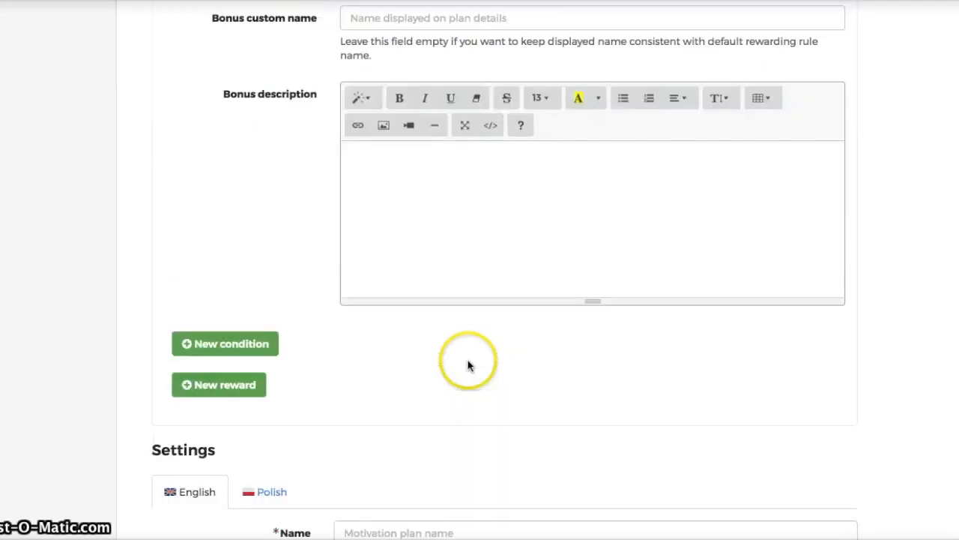
{"action": "scroll", "coordinate": [475, 247], "scroll_direction": "up", "scroll_amount": 2}
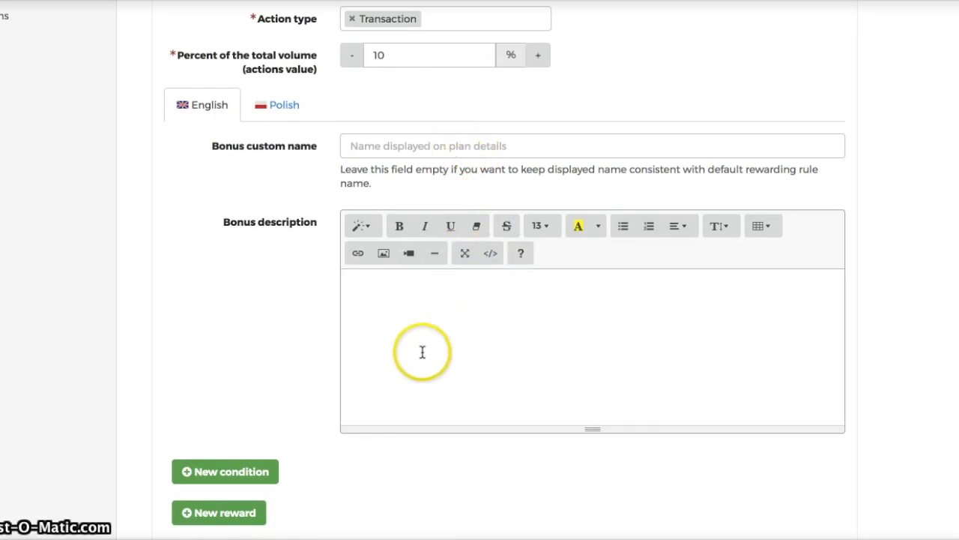
{"action": "scroll", "coordinate": [275, 318], "scroll_direction": "down", "scroll_amount": 1}
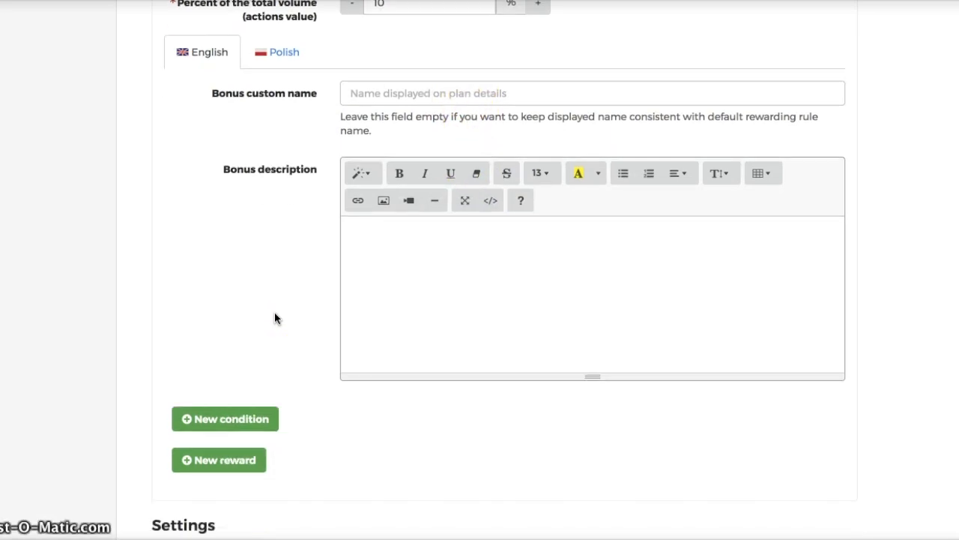
{"action": "left_click", "coordinate": [249, 460]}
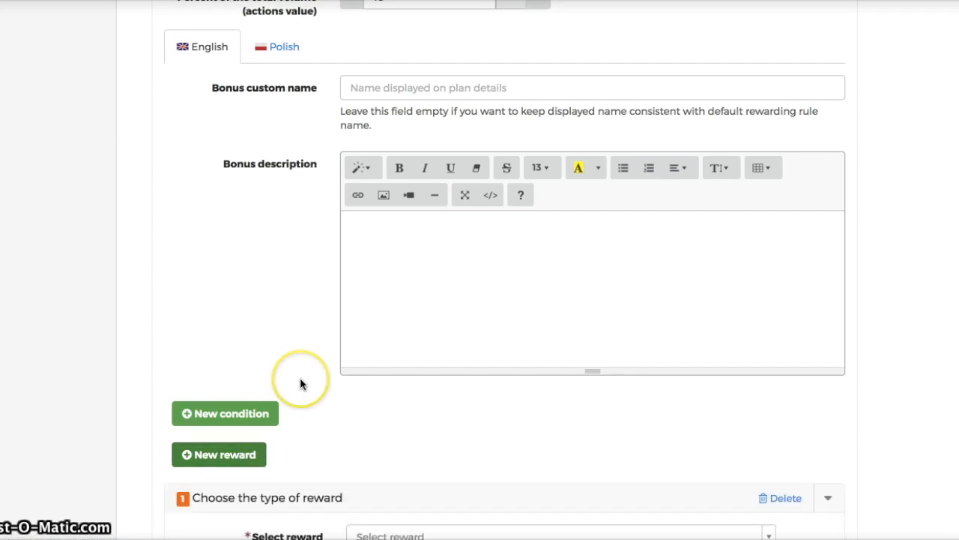
{"action": "scroll", "coordinate": [300, 380], "scroll_direction": "up", "scroll_amount": 5}
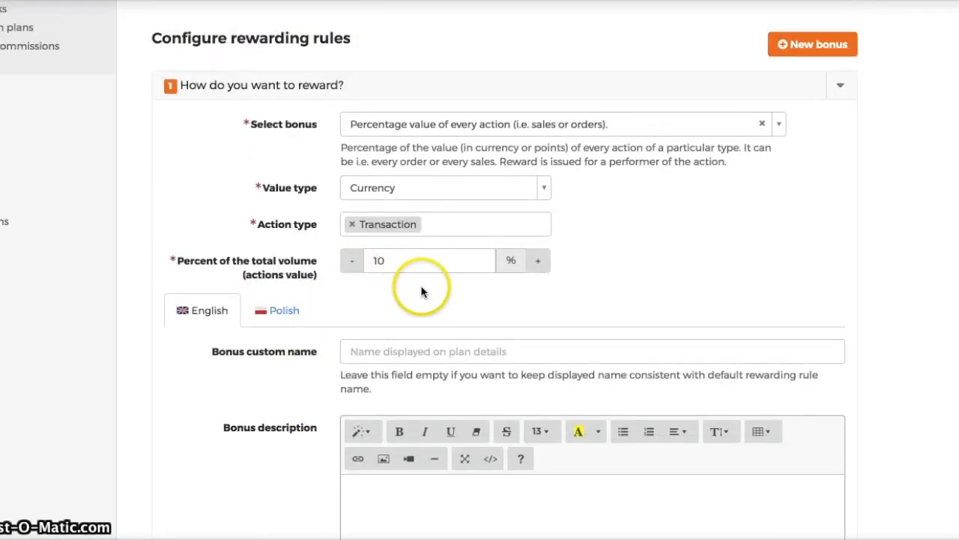
{"action": "scroll", "coordinate": [291, 378], "scroll_direction": "down", "scroll_amount": 5}
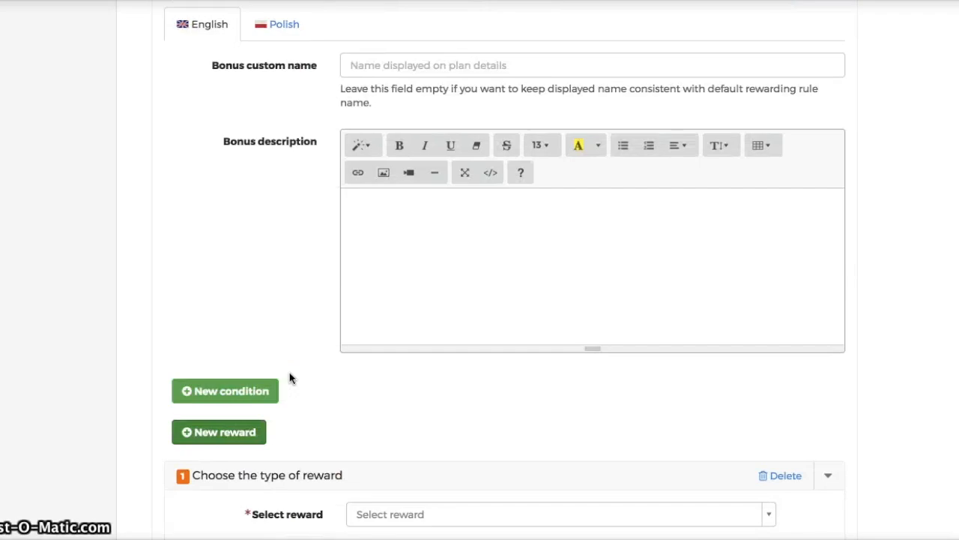
{"action": "left_click", "coordinate": [395, 395]}
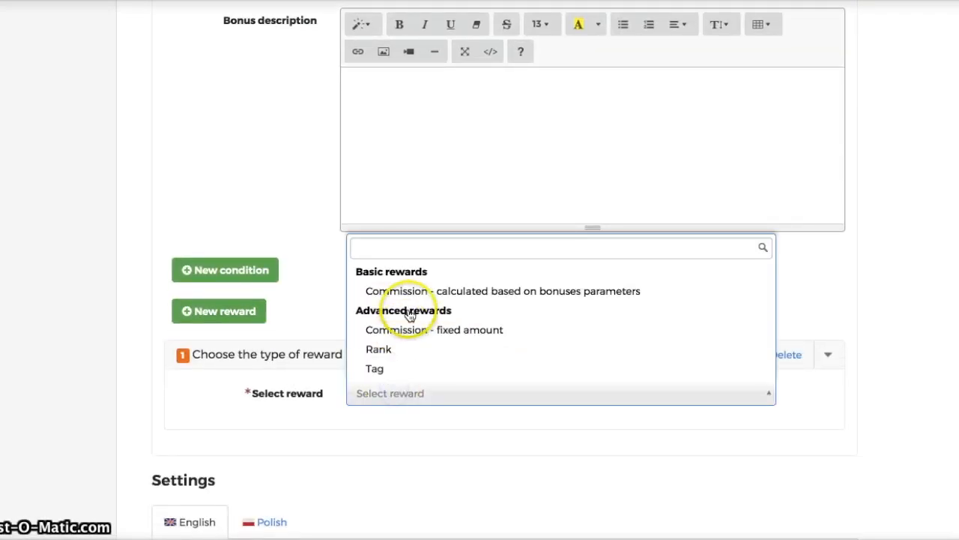
{"action": "left_click", "coordinate": [497, 291]}
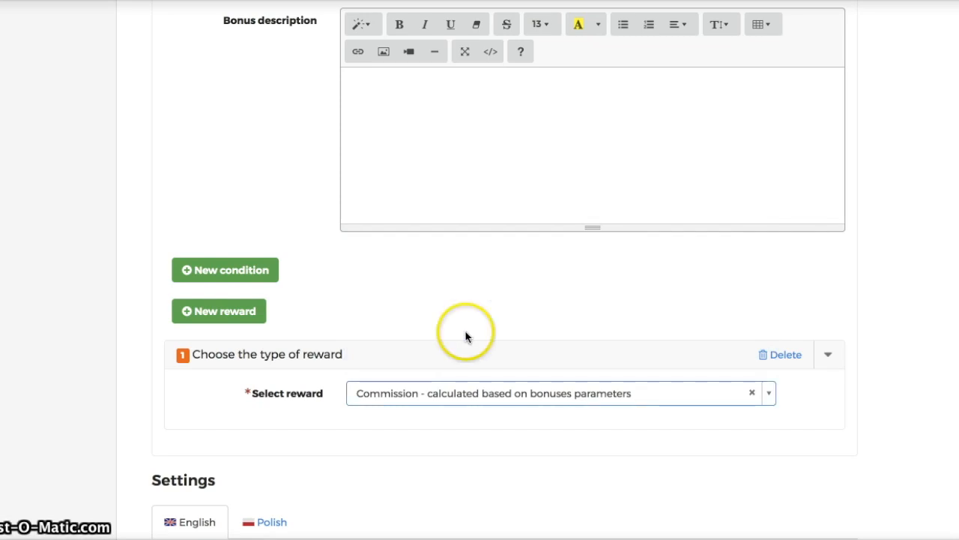
- Collapse the first bonus and add a second one using "Percentage value of the first action (i.e. sales or order)"
{"action": "scroll", "coordinate": [282, 200], "scroll_direction": "up", "scroll_amount": 3}
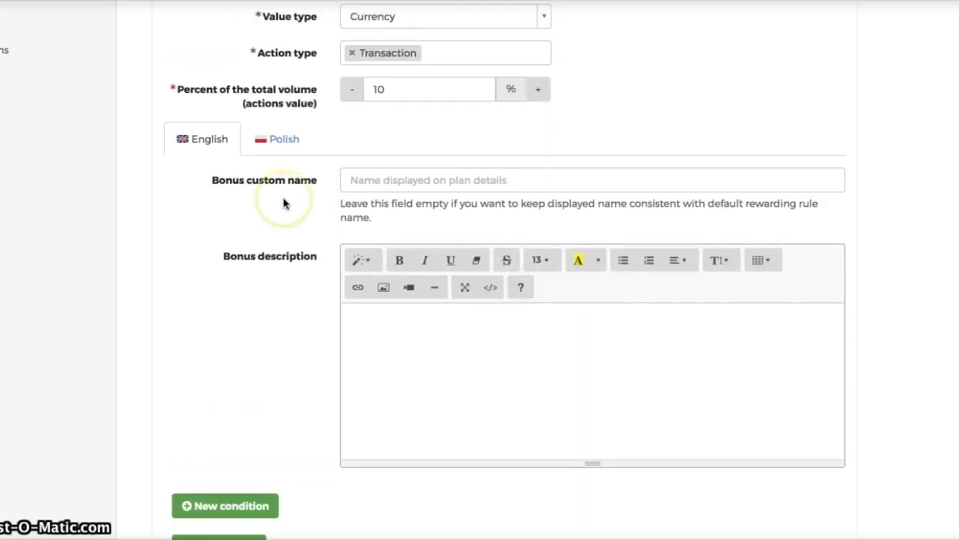
{"action": "scroll", "coordinate": [792, 143], "scroll_direction": "up", "scroll_amount": 3}
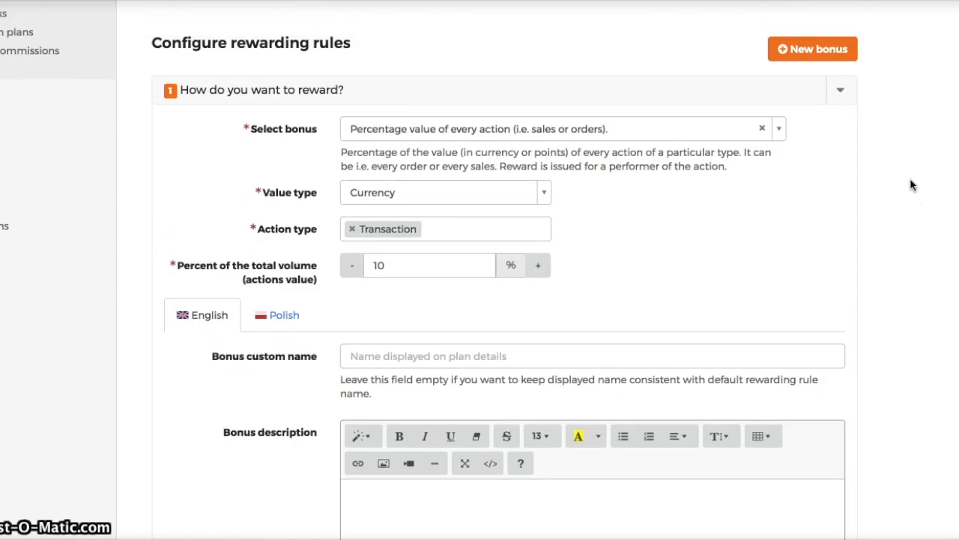
{"action": "left_click", "coordinate": [842, 93]}
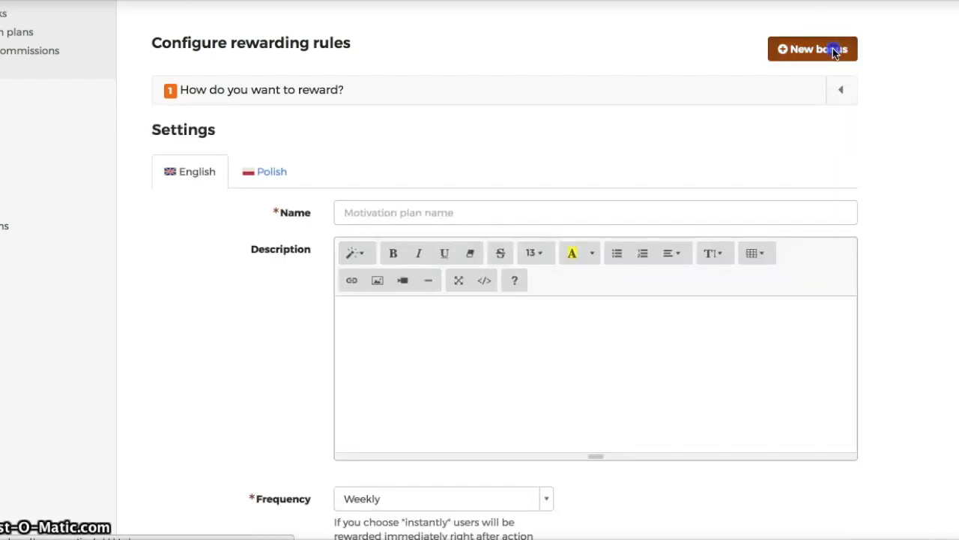
{"action": "left_click", "coordinate": [833, 49]}
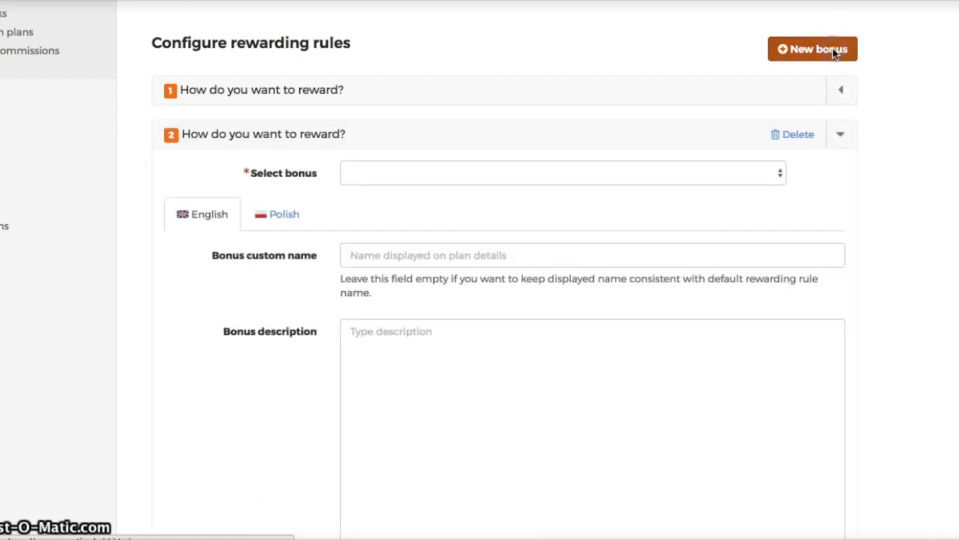
{"action": "left_click", "coordinate": [617, 173]}
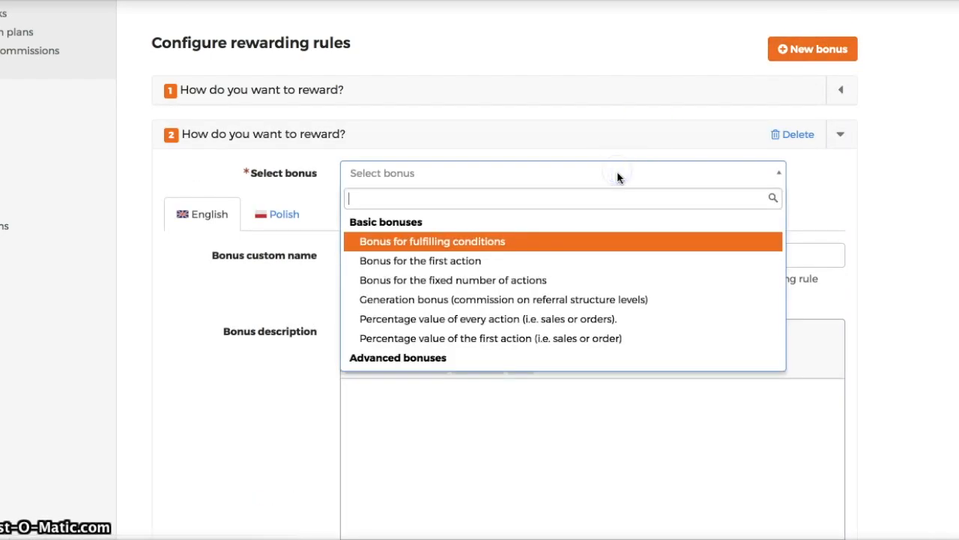
{"action": "left_click", "coordinate": [600, 338]}
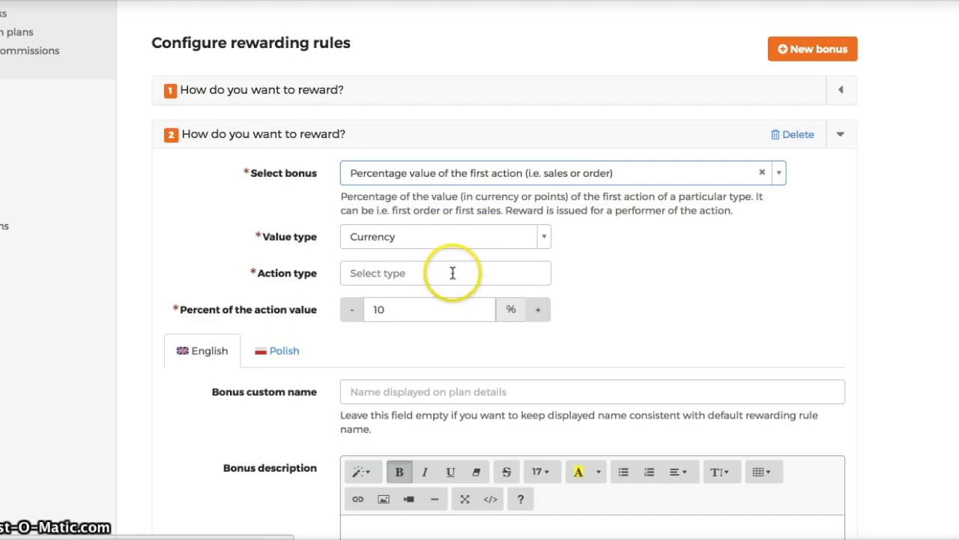
- Set the second bonus's percent of the action value to 20% and its action type to Transaction
{"action": "left_click", "coordinate": [422, 308]}
{"action": "key", "text": "BackSpace"}
{"action": "key", "text": "BackSpace"}
{"action": "type", "text": "20"}
{"action": "left_click", "coordinate": [664, 297]}
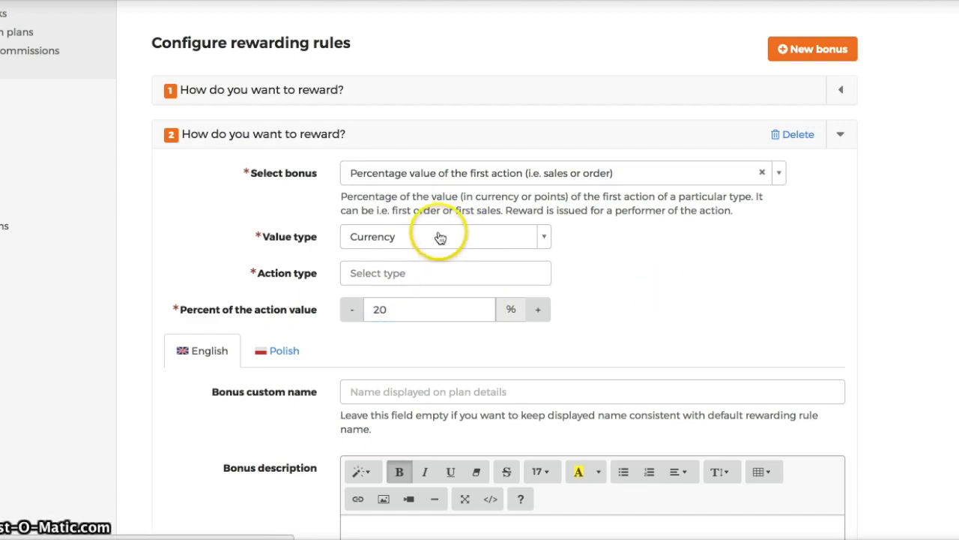
{"action": "left_click", "coordinate": [425, 270]}
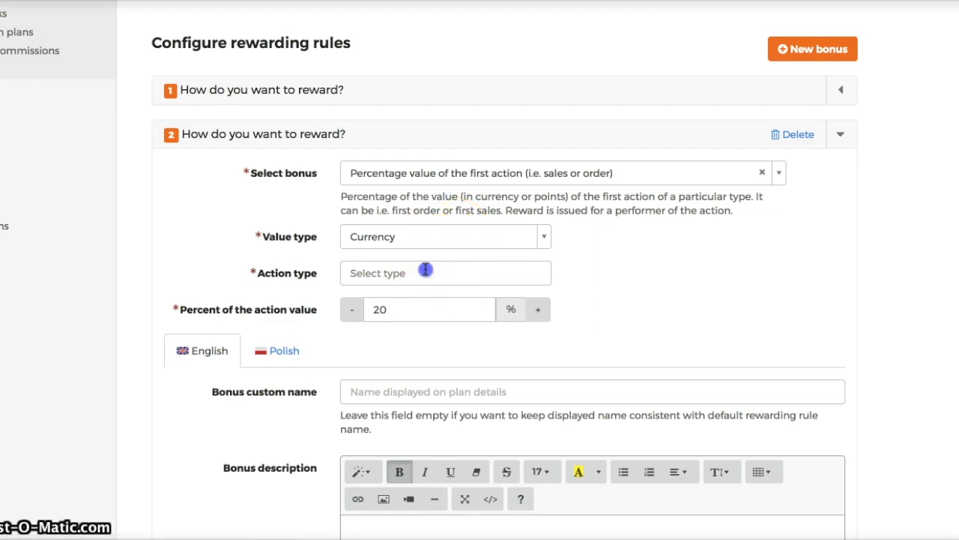
{"action": "left_click", "coordinate": [425, 298]}
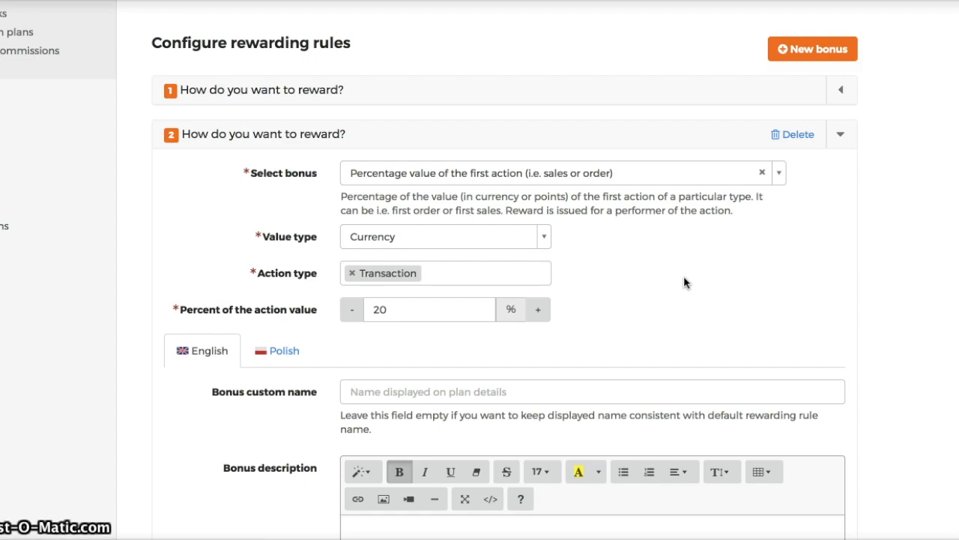
- Add a reward to the second bonus with the type "Commission - calculated based on bonuses parameters"
{"action": "scroll", "coordinate": [684, 282], "scroll_direction": "down", "scroll_amount": 3}
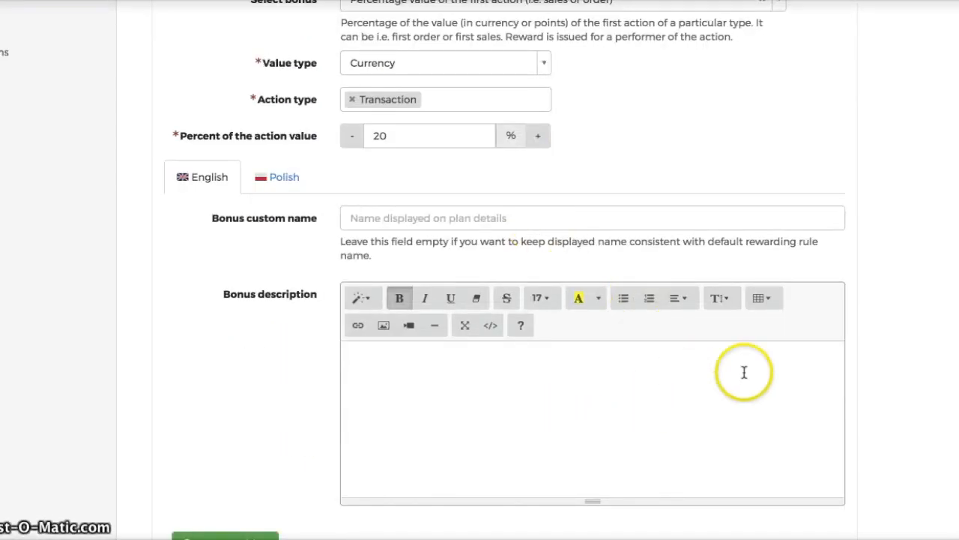
{"action": "scroll", "coordinate": [670, 375], "scroll_direction": "up", "scroll_amount": 5}
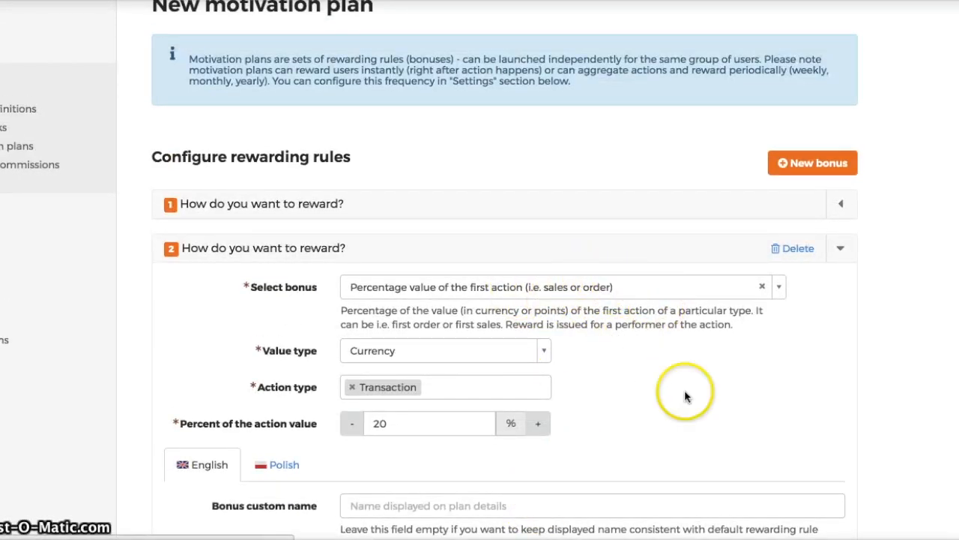
{"action": "scroll", "coordinate": [691, 420], "scroll_direction": "down", "scroll_amount": 7}
{"action": "scroll", "coordinate": [692, 420], "scroll_direction": "down", "scroll_amount": 2}
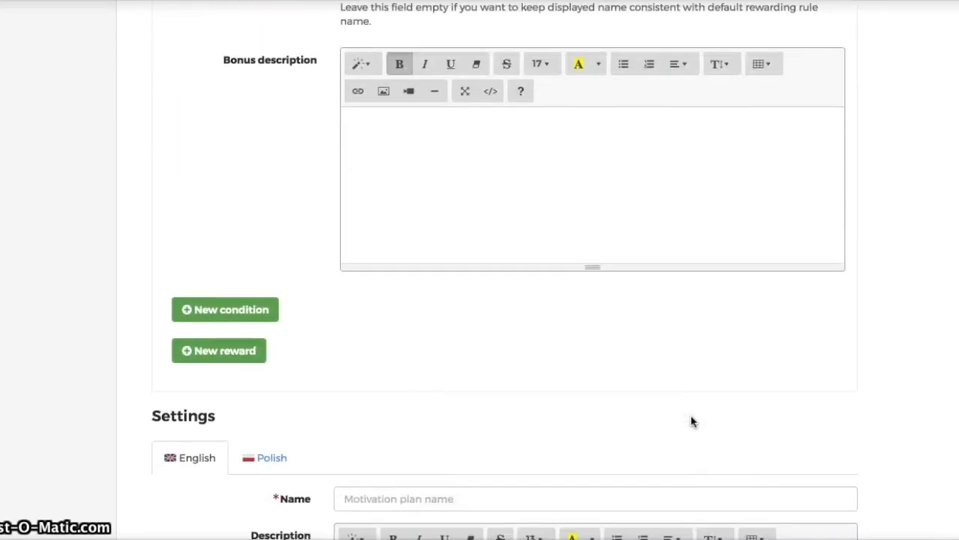
{"action": "left_click", "coordinate": [229, 351]}
{"action": "left_click", "coordinate": [467, 431]}
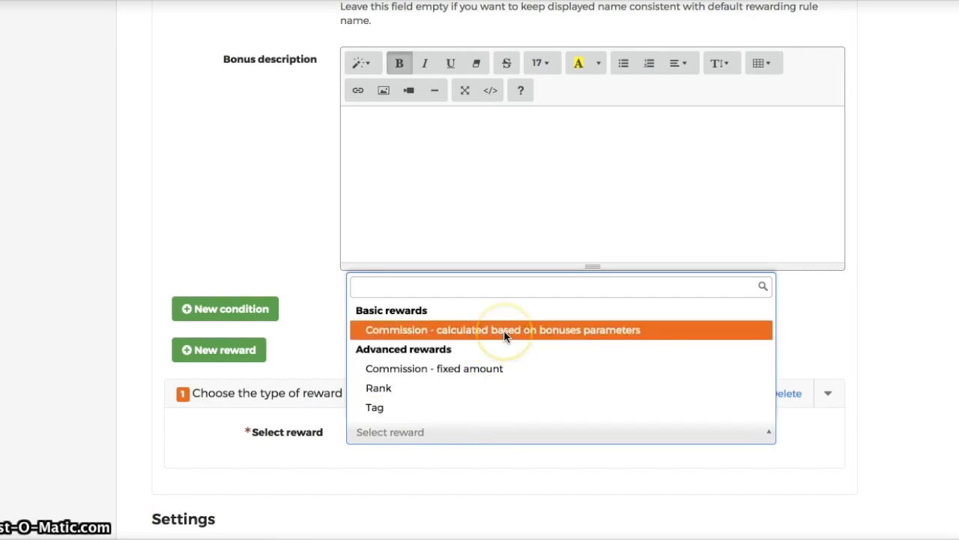
{"action": "left_click", "coordinate": [505, 332]}
- Collapse the second bonus and add a third one using "Bonus for the fixed number of actions"
{"action": "scroll", "coordinate": [951, 307], "scroll_direction": "up", "scroll_amount": 2}
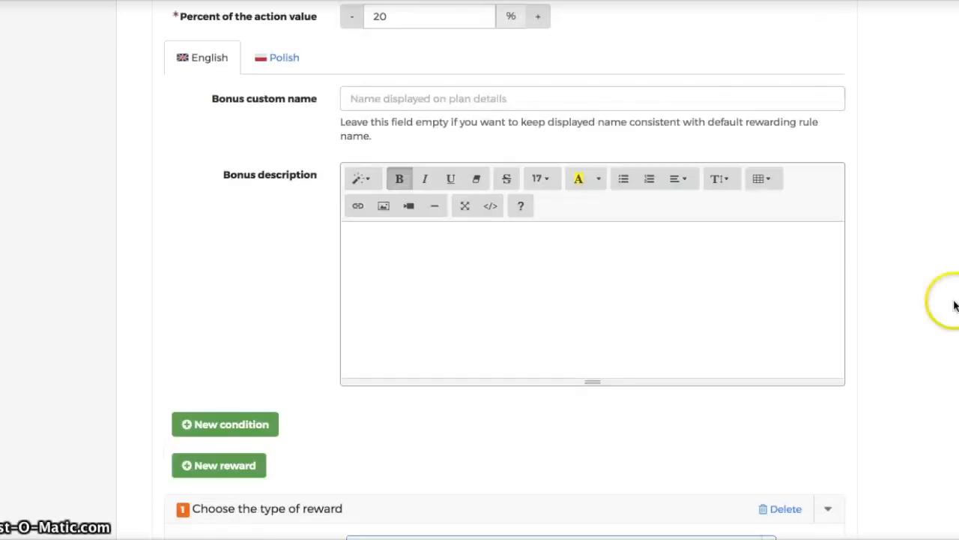
{"action": "scroll", "coordinate": [907, 182], "scroll_direction": "up", "scroll_amount": 4}
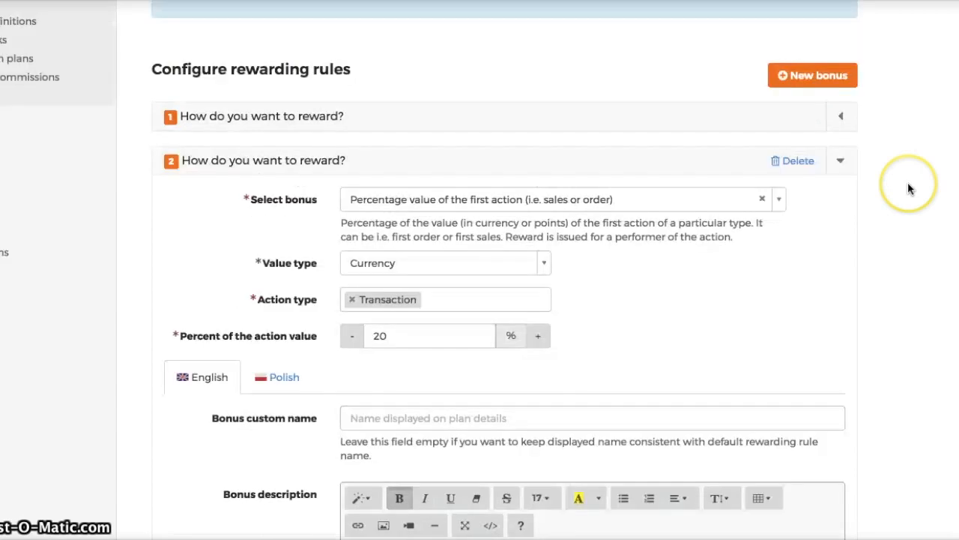
{"action": "left_click", "coordinate": [840, 161]}
{"action": "left_click", "coordinate": [824, 78]}
{"action": "left_click", "coordinate": [634, 172]}
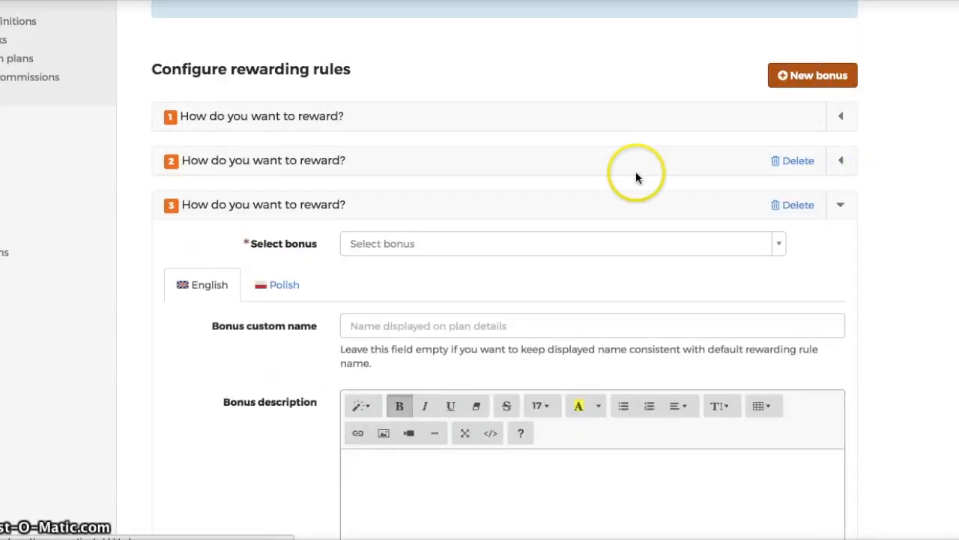
{"action": "scroll", "coordinate": [621, 184], "scroll_direction": "down", "scroll_amount": 1}
{"action": "left_click", "coordinate": [600, 163]}
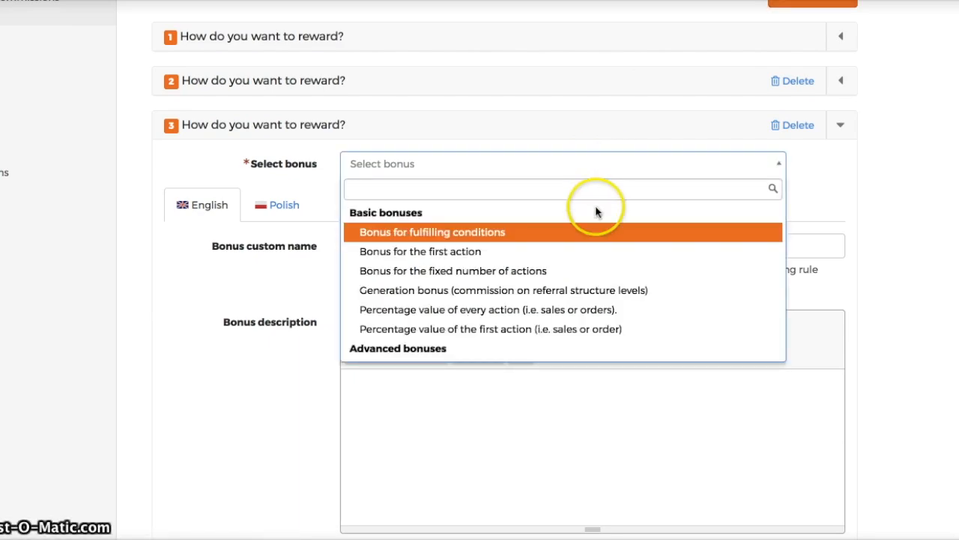
{"action": "left_click", "coordinate": [582, 270]}
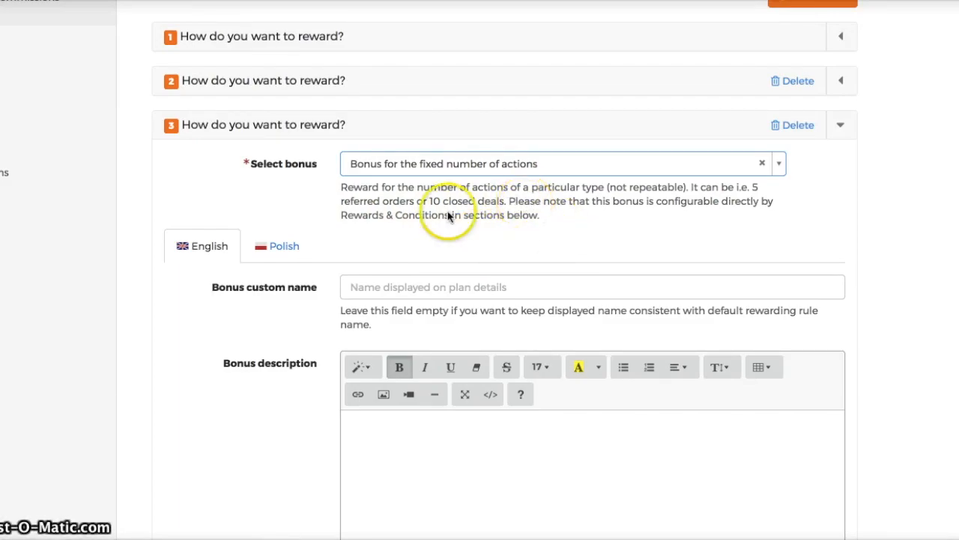
- Add a condition to the third bonus with the type "Number of actions"
{"action": "scroll", "coordinate": [253, 257], "scroll_direction": "down", "scroll_amount": 4}
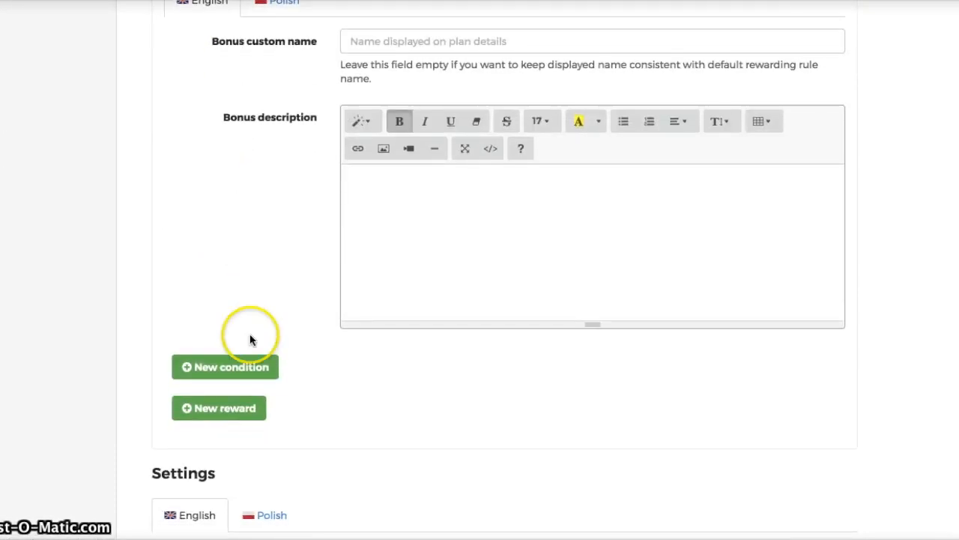
{"action": "left_click", "coordinate": [248, 364]}
{"action": "scroll", "coordinate": [391, 368], "scroll_direction": "down", "scroll_amount": 2}
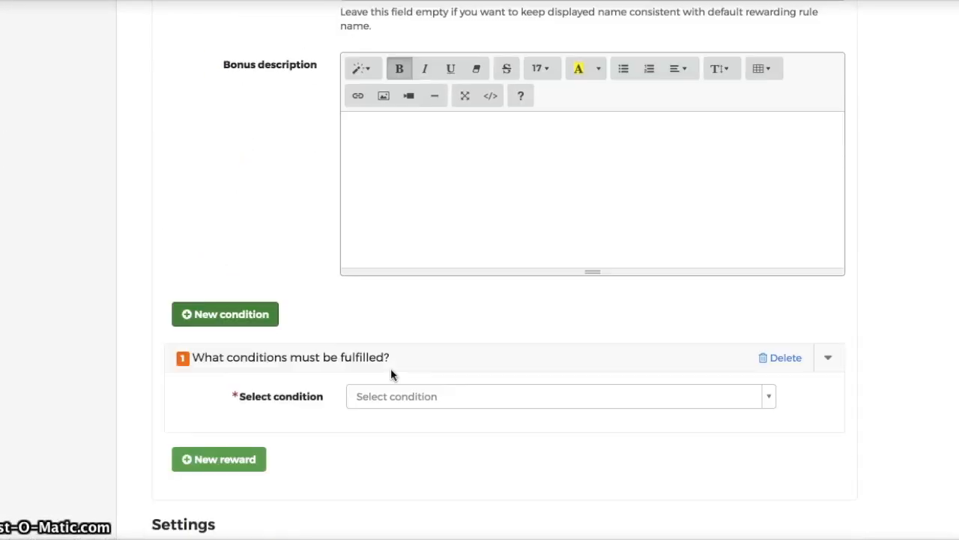
{"action": "left_click", "coordinate": [421, 350]}
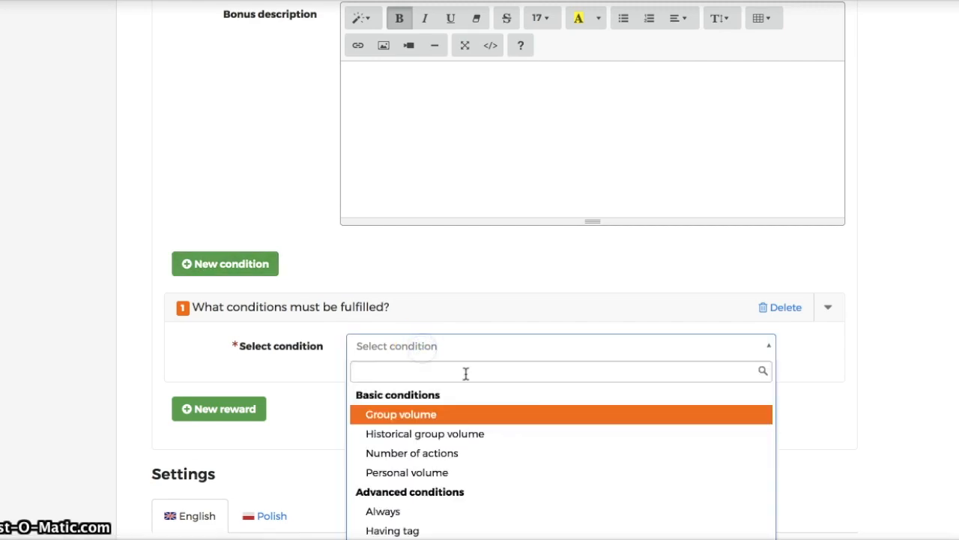
{"action": "scroll", "coordinate": [589, 328], "scroll_direction": "down", "scroll_amount": 1}
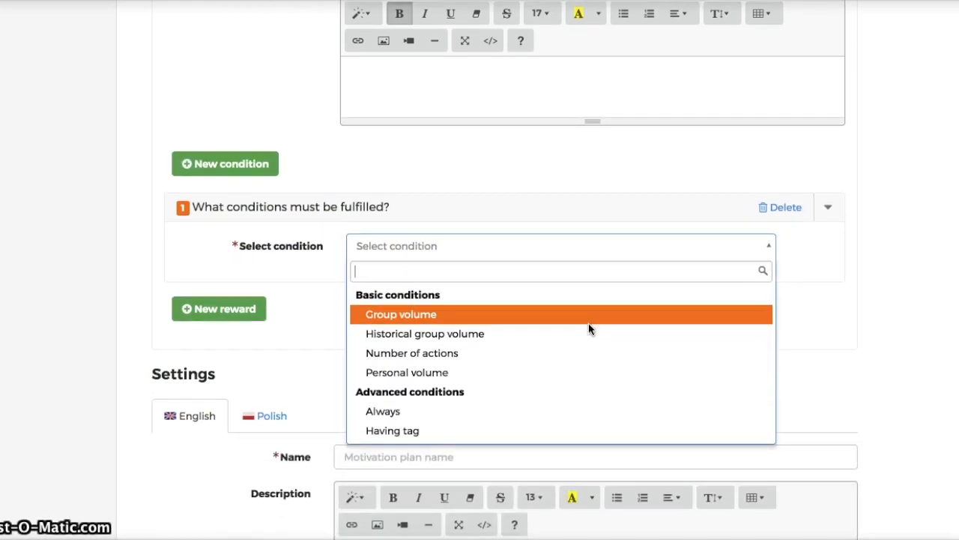
{"action": "left_click", "coordinate": [574, 358]}
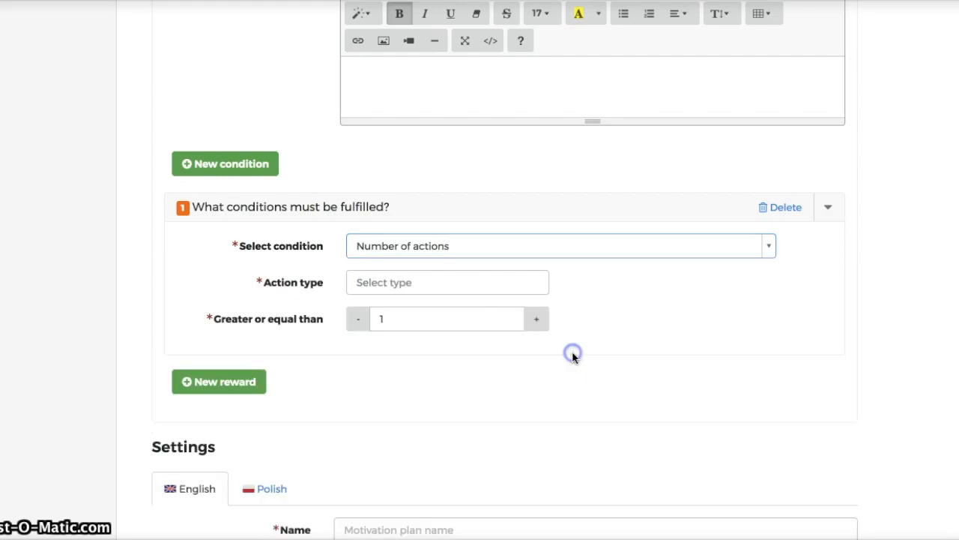
- Set the condition's action type to Transaction and its minimum number of actions to 5
{"action": "left_click", "coordinate": [457, 284]}
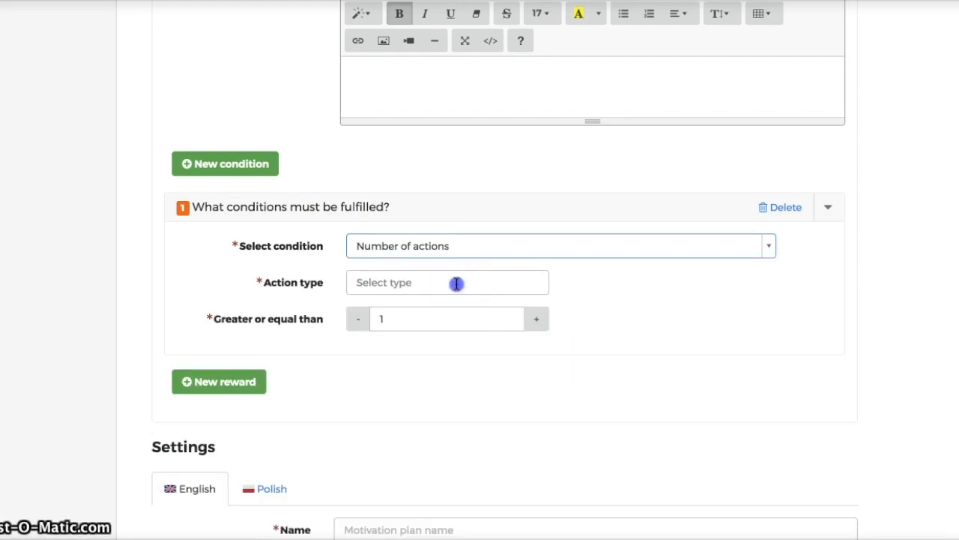
{"action": "left_click", "coordinate": [449, 307]}
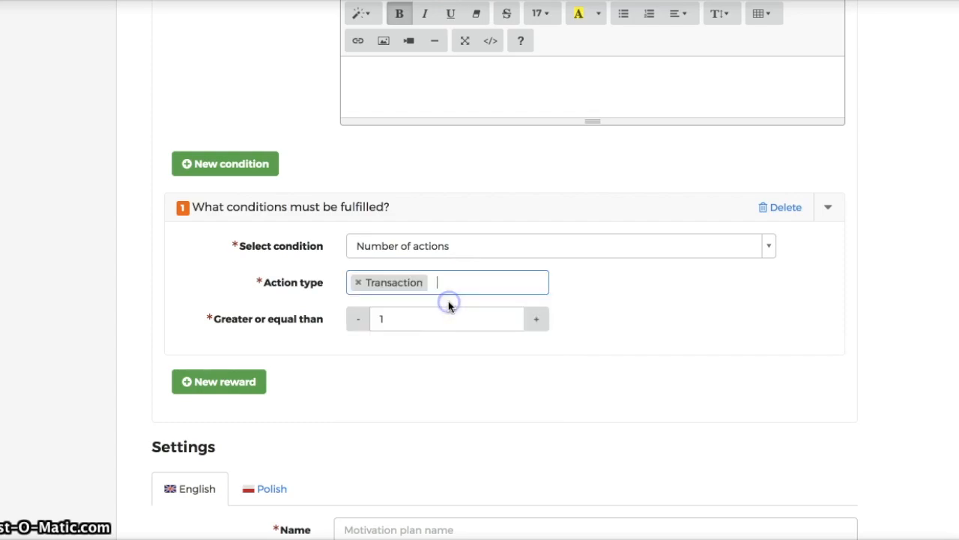
{"action": "left_click", "coordinate": [419, 322]}
{"action": "key", "text": "BackSpace"}
{"action": "type", "text": "5"}
{"action": "left_click", "coordinate": [619, 328]}
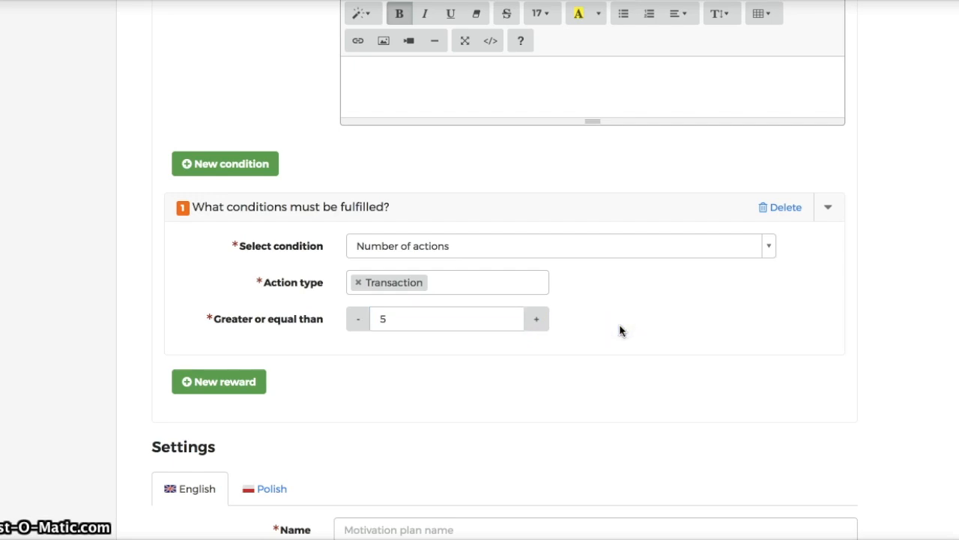
- Add a "Commission - fixed amount" reward of 1000 PLN to the third bonus
{"action": "scroll", "coordinate": [919, 316], "scroll_direction": "up", "scroll_amount": 3}
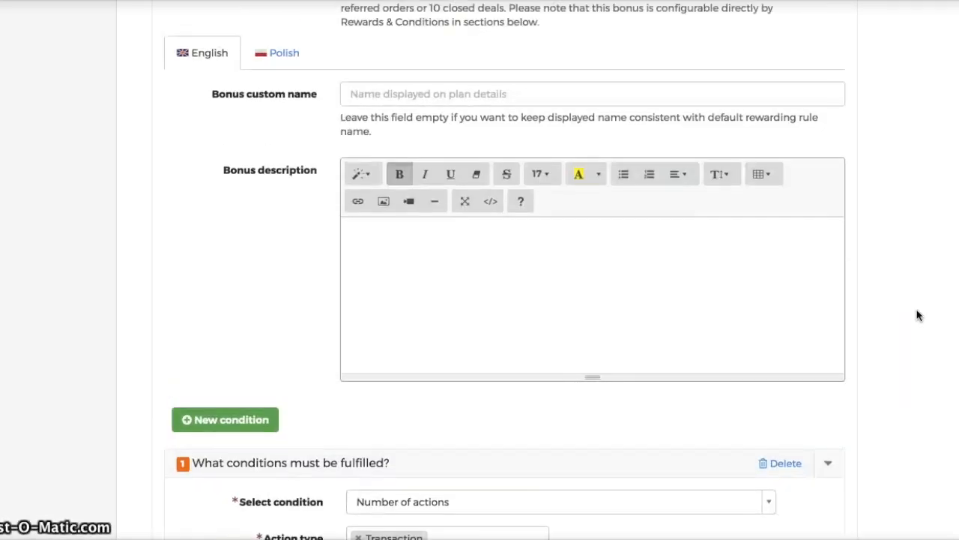
{"action": "scroll", "coordinate": [919, 316], "scroll_direction": "up", "scroll_amount": 3}
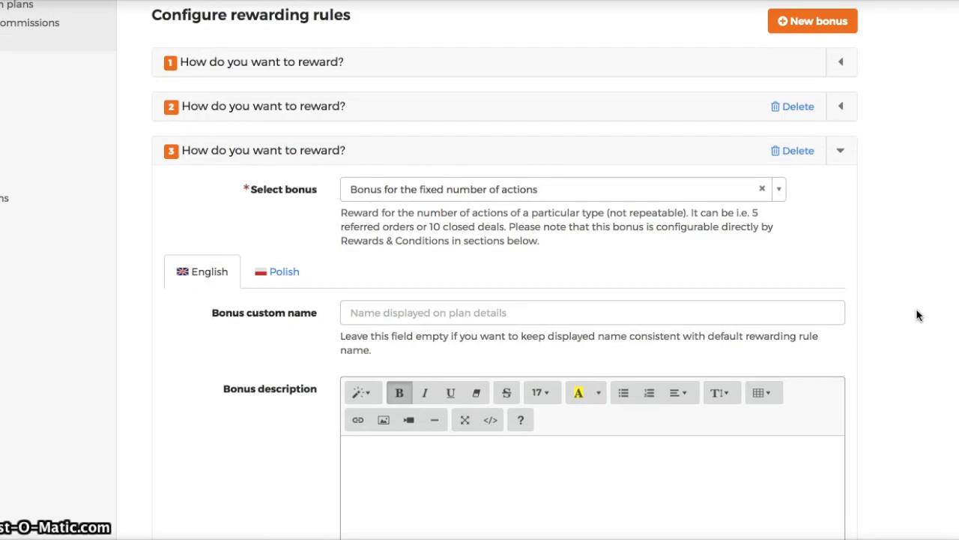
{"action": "left_click", "coordinate": [927, 341]}
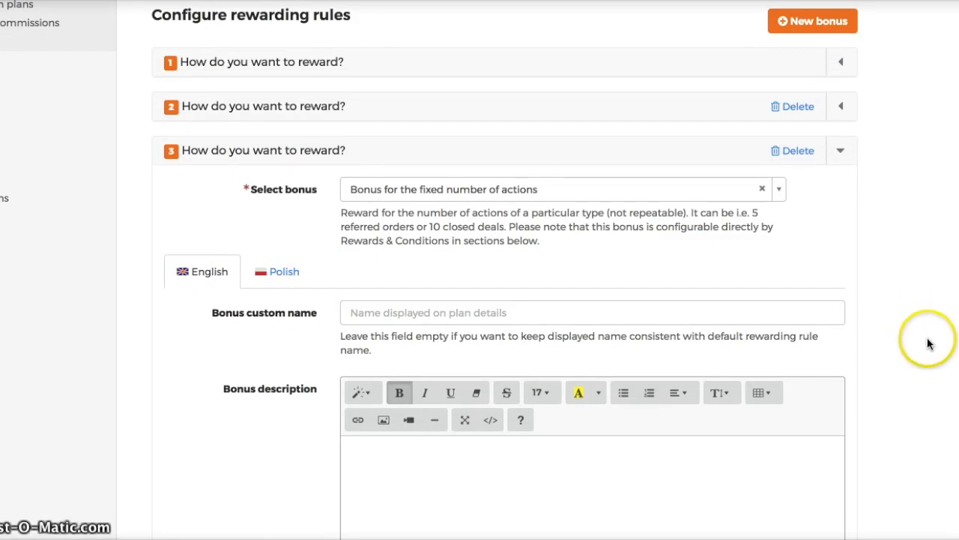
{"action": "scroll", "coordinate": [927, 336], "scroll_direction": "down", "scroll_amount": 5}
{"action": "left_click", "coordinate": [558, 401]}
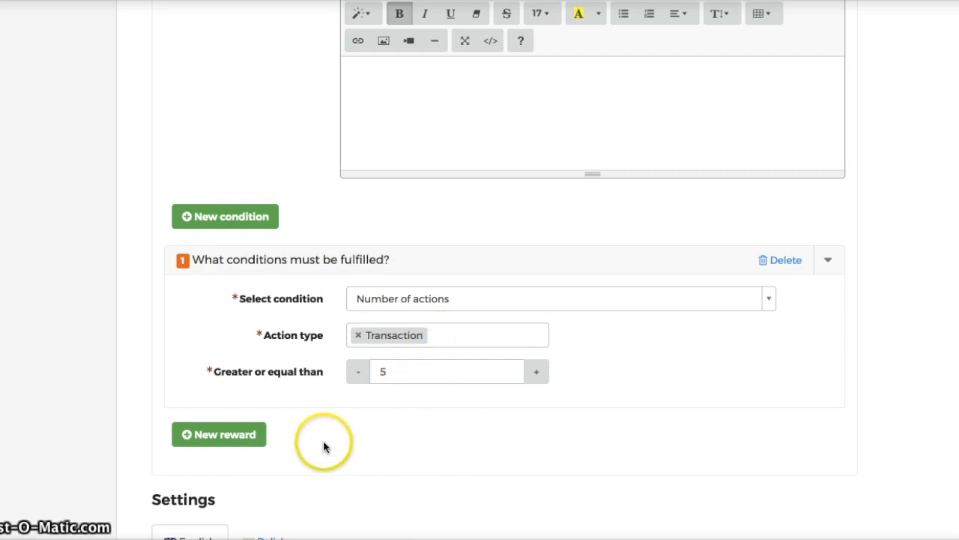
{"action": "scroll", "coordinate": [323, 445], "scroll_direction": "down", "scroll_amount": 2}
{"action": "left_click", "coordinate": [252, 330]}
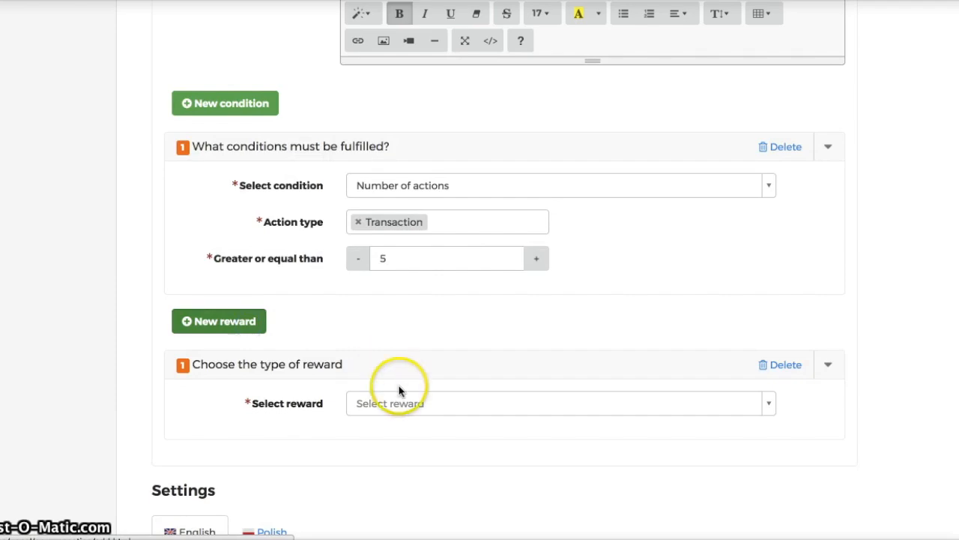
{"action": "left_click", "coordinate": [407, 403]}
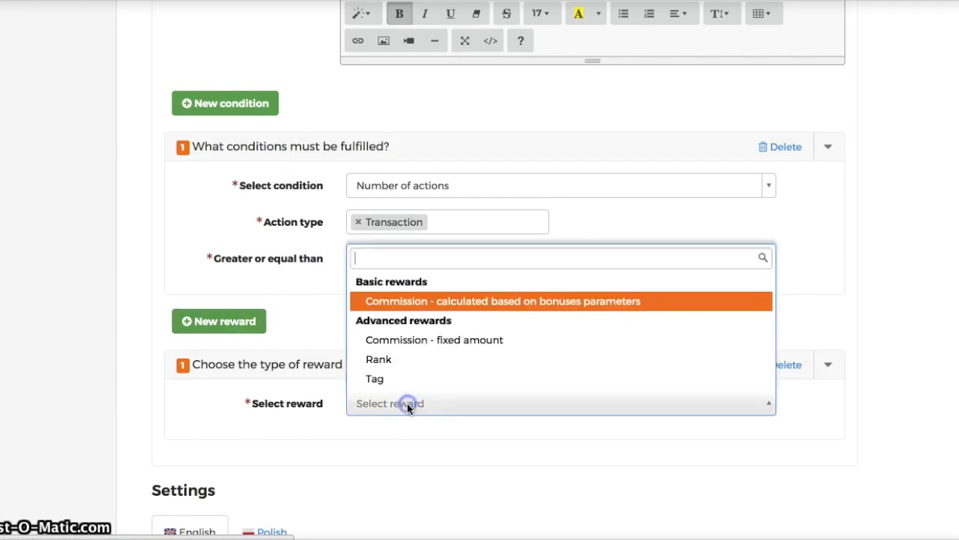
{"action": "left_click", "coordinate": [431, 341]}
{"action": "left_click", "coordinate": [440, 439]}
{"action": "type", "text": "1000"}
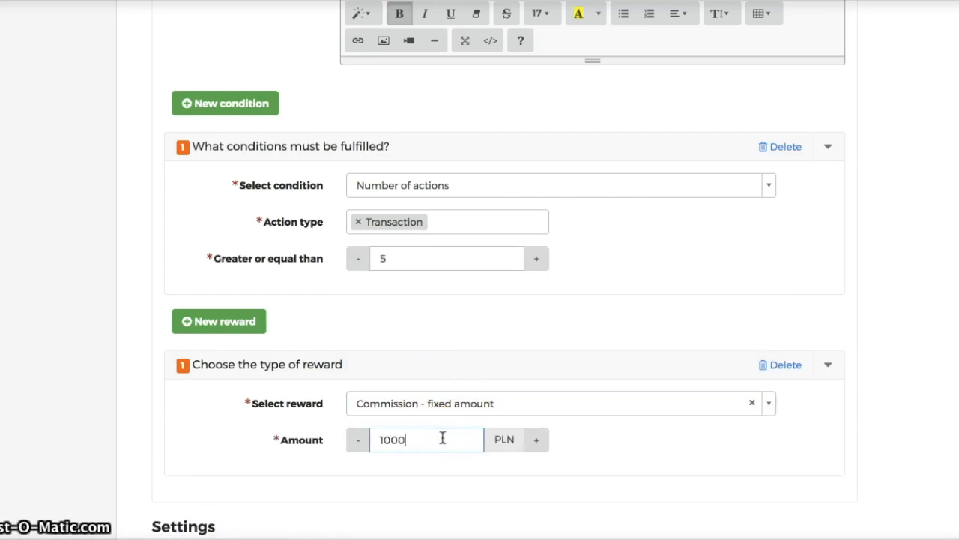
{"action": "left_click", "coordinate": [660, 455]}
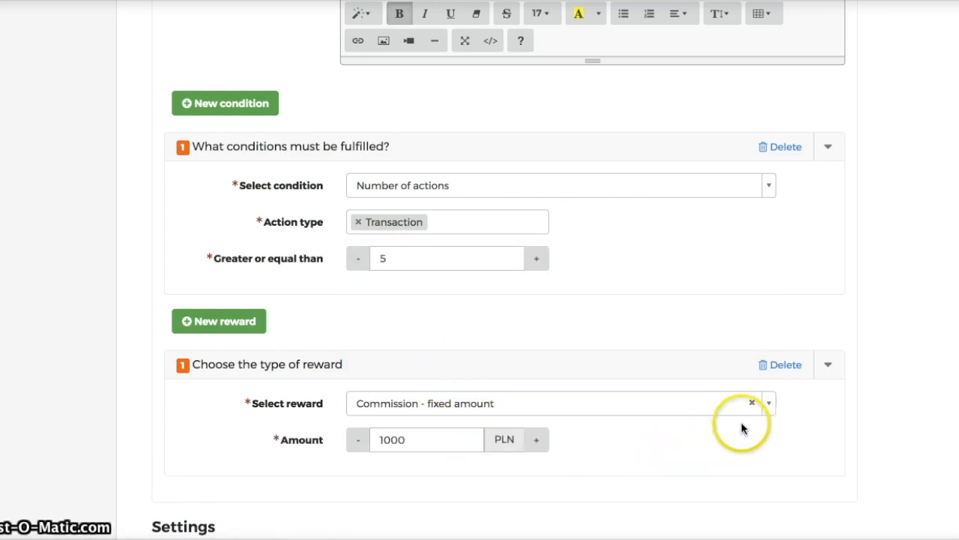
- Change the third bonus's type to "Bonus per each number of actions"
{"action": "scroll", "coordinate": [897, 336], "scroll_direction": "up", "scroll_amount": 6}
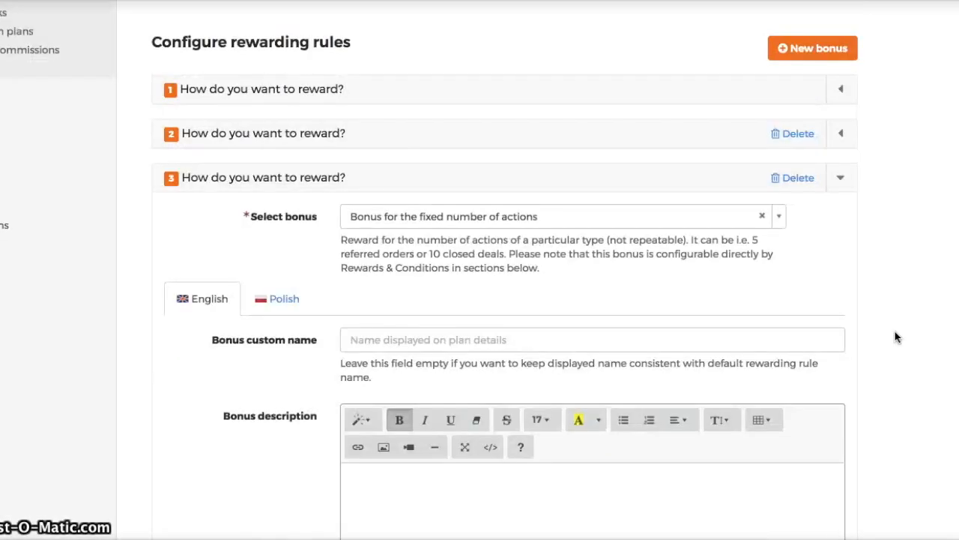
{"action": "left_click", "coordinate": [562, 219]}
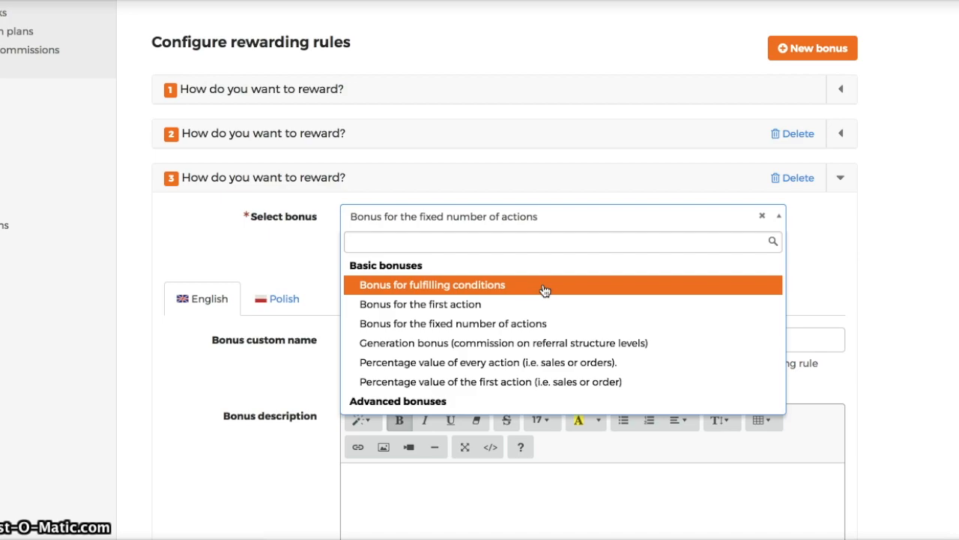
{"action": "scroll", "coordinate": [602, 315], "scroll_direction": "down", "scroll_amount": 3}
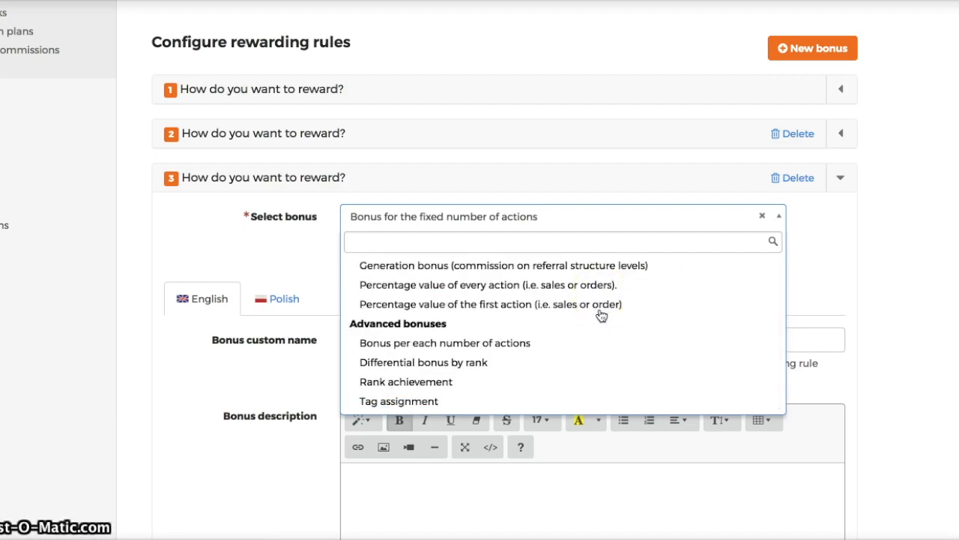
{"action": "left_click", "coordinate": [548, 343]}
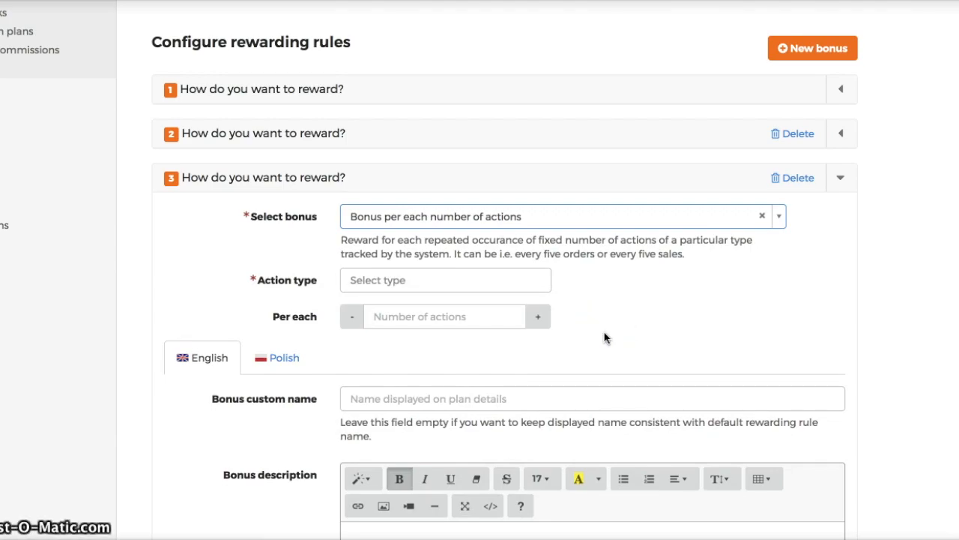
- Set the third bonus's action type to Transaction and its repeat interval to every 5 actions
{"action": "left_click", "coordinate": [450, 279]}
{"action": "left_click", "coordinate": [442, 302]}
{"action": "left_click", "coordinate": [431, 314]}
{"action": "type", "text": "5"}
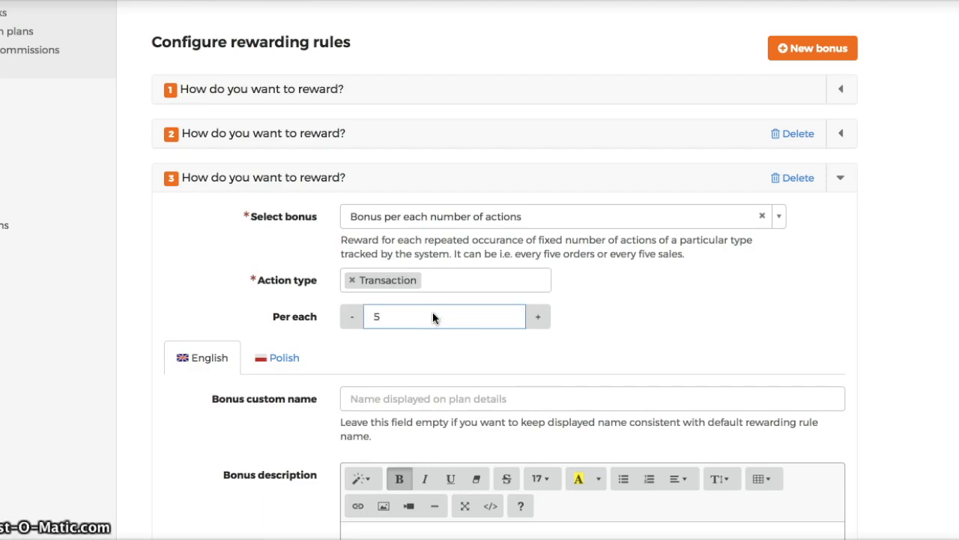
{"action": "left_click", "coordinate": [610, 315]}
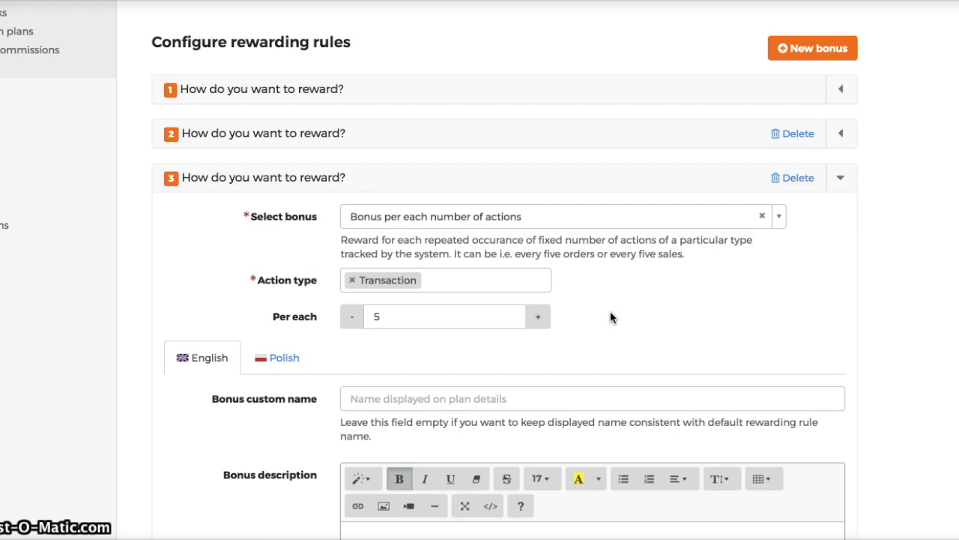
{"action": "left_click", "coordinate": [589, 217]}
{"action": "scroll", "coordinate": [595, 360], "scroll_direction": "down", "scroll_amount": 1}
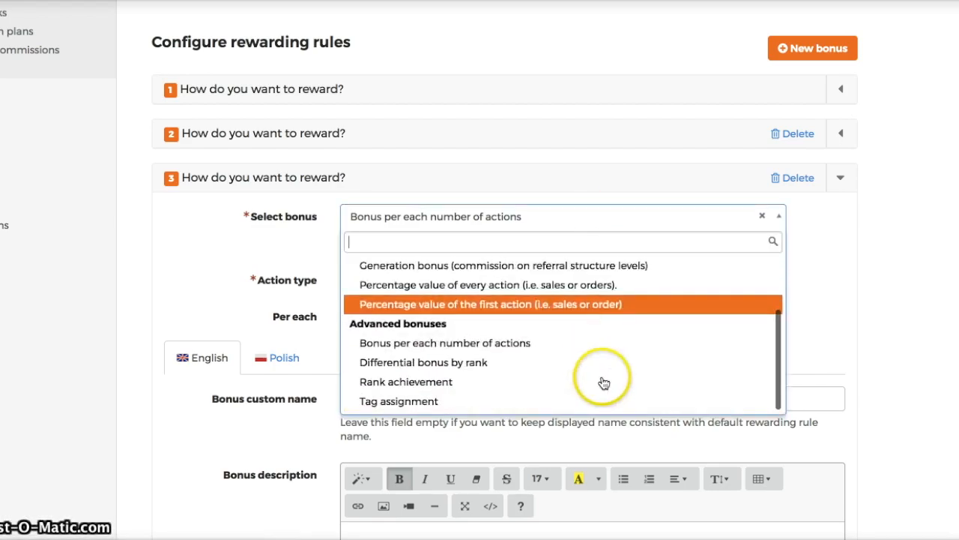
{"action": "left_click", "coordinate": [853, 333]}
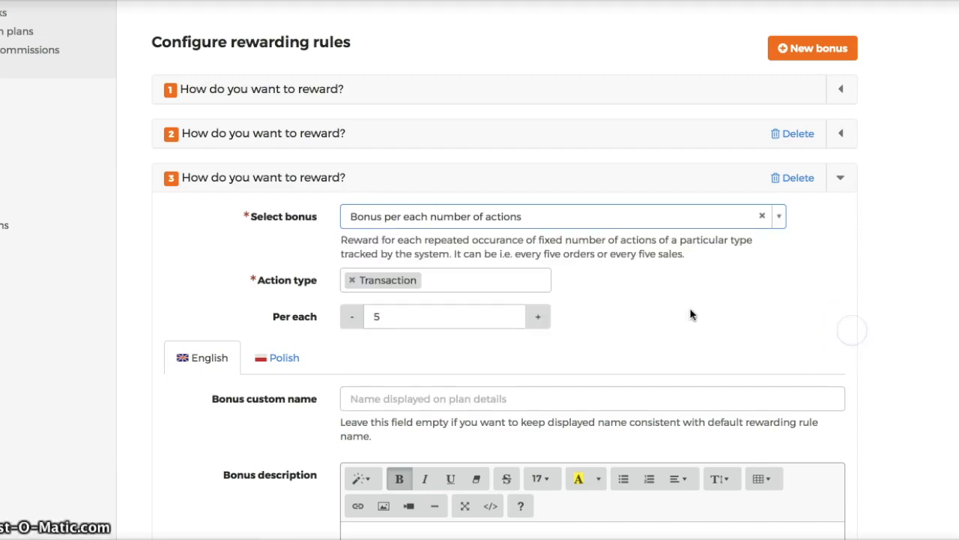
- Add a second reward of type Rank to the third bonus, with VIP Client as the rank
{"action": "scroll", "coordinate": [691, 315], "scroll_direction": "down", "scroll_amount": 6}
{"action": "scroll", "coordinate": [578, 312], "scroll_direction": "down", "scroll_amount": 3}
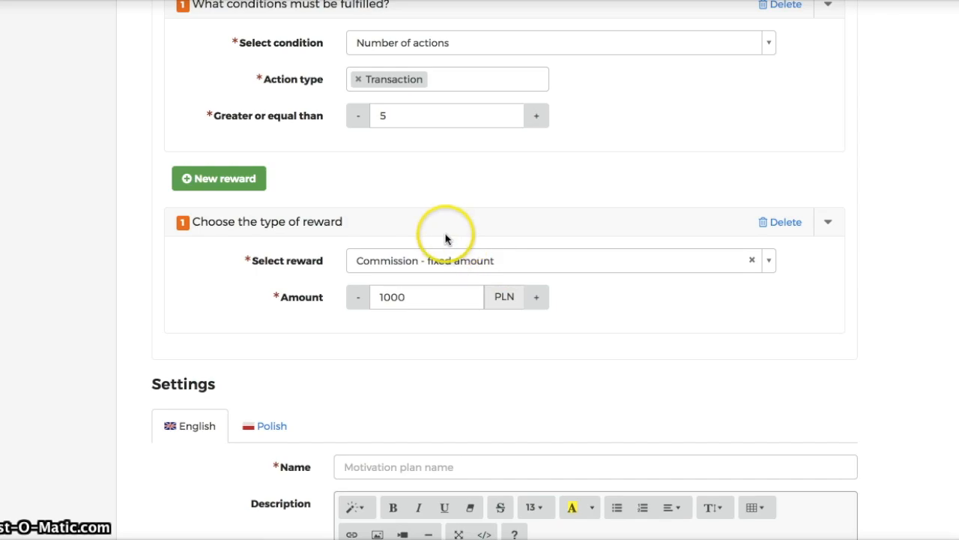
{"action": "left_click", "coordinate": [238, 179]}
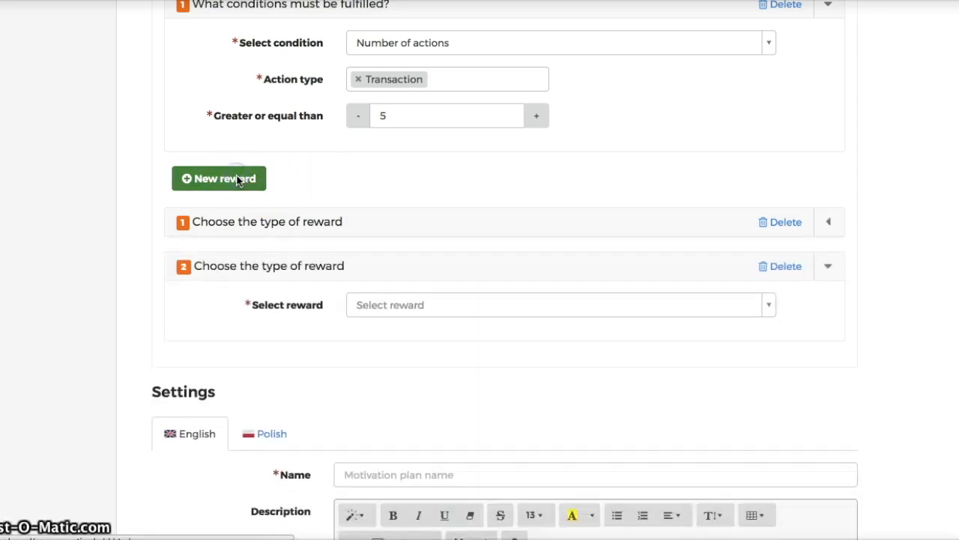
{"action": "left_click", "coordinate": [436, 302]}
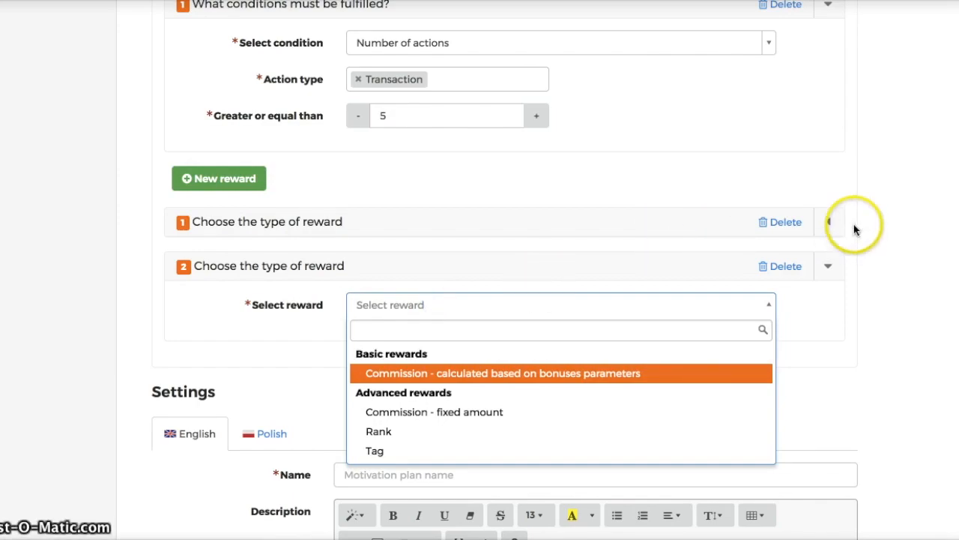
{"action": "left_click", "coordinate": [832, 222]}
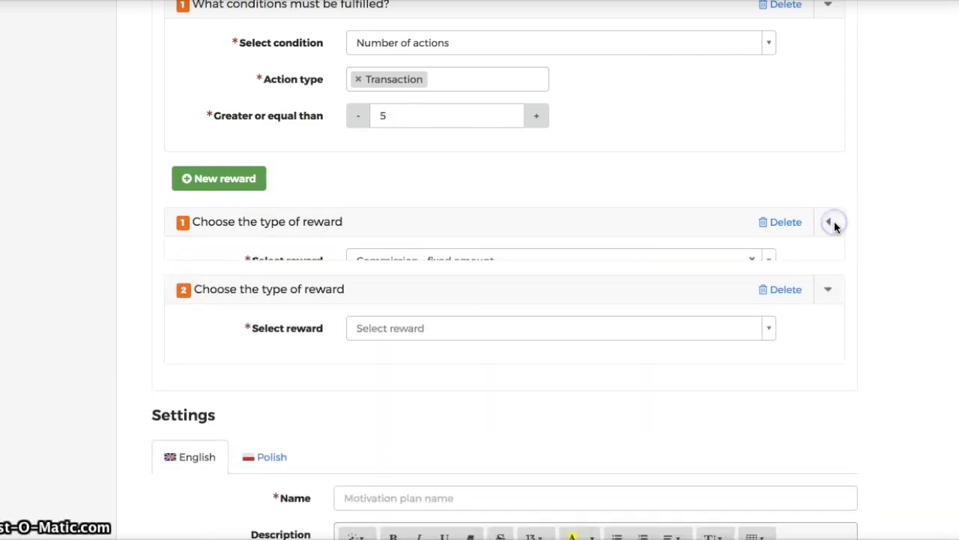
{"action": "left_click", "coordinate": [515, 306]}
{"action": "left_click", "coordinate": [501, 420]}
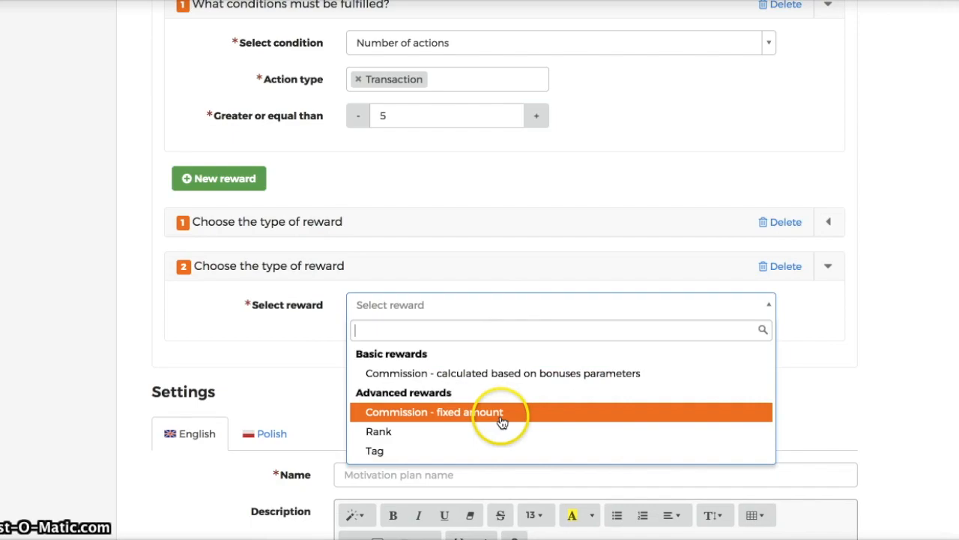
{"action": "left_click", "coordinate": [501, 431]}
{"action": "left_click", "coordinate": [481, 338]}
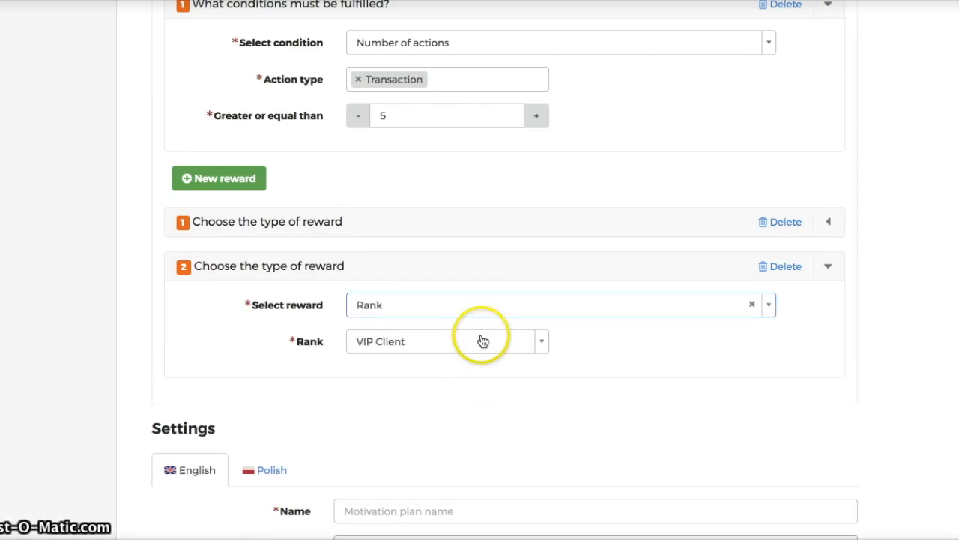
{"action": "left_click", "coordinate": [598, 365]}
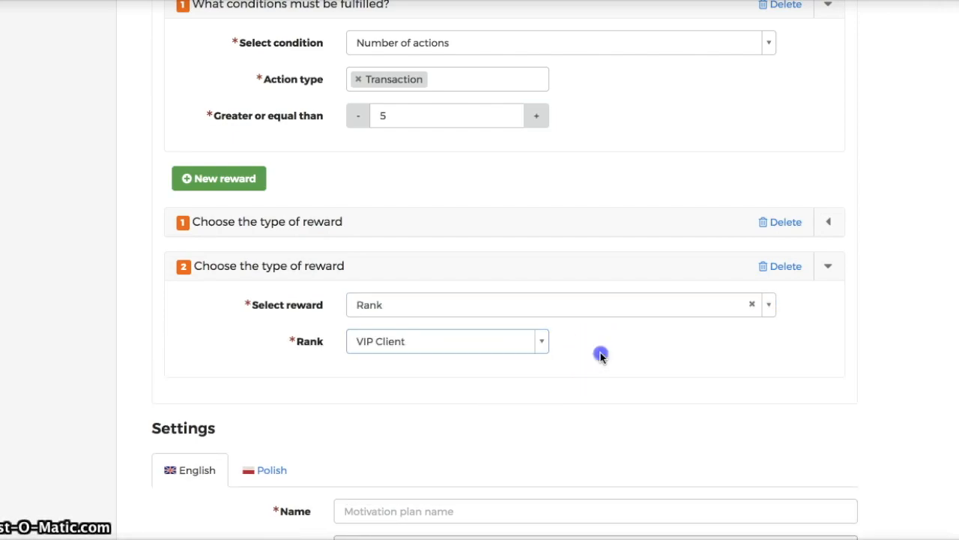
{"action": "left_click", "coordinate": [552, 367]}
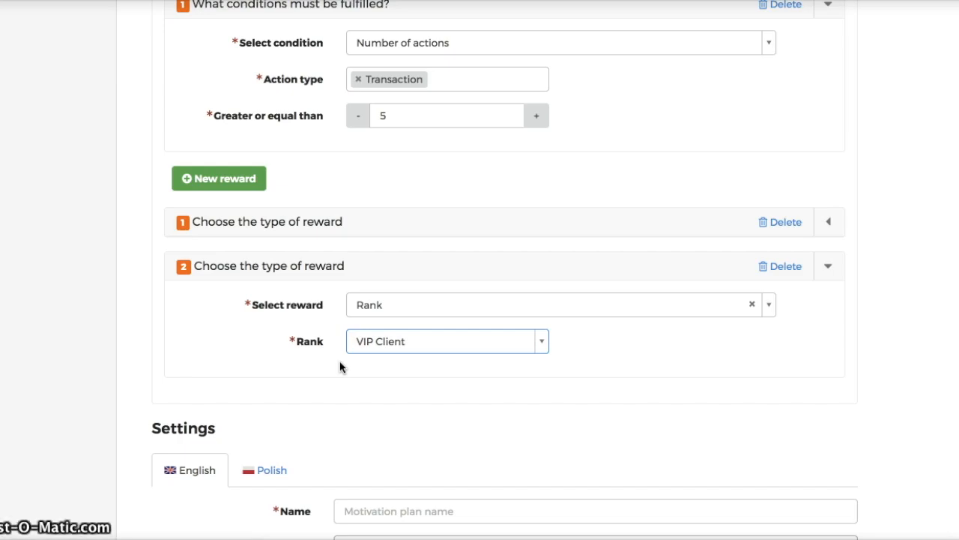
- Set the motivation plan's frequency to Monthly in its settings
{"action": "scroll", "coordinate": [340, 361], "scroll_direction": "down", "scroll_amount": 4}
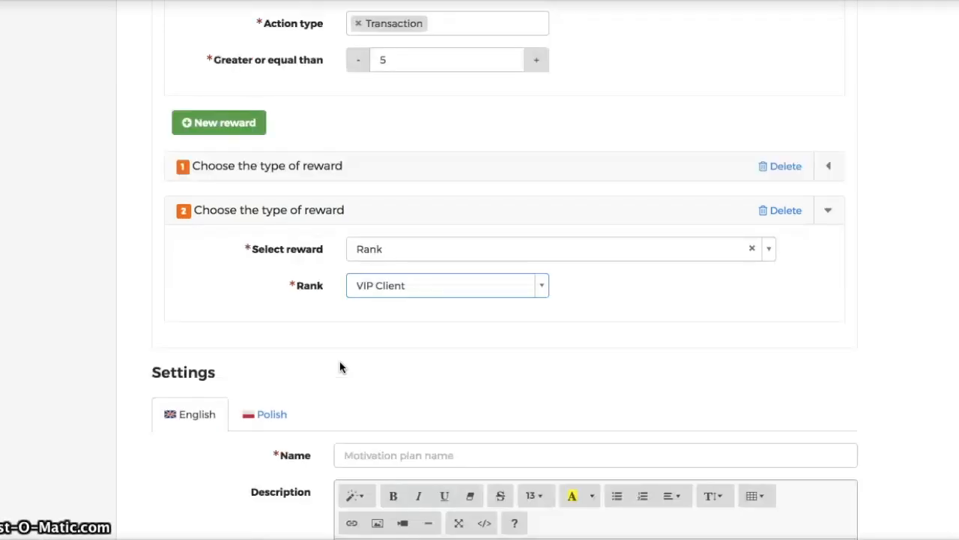
{"action": "left_click", "coordinate": [305, 380]}
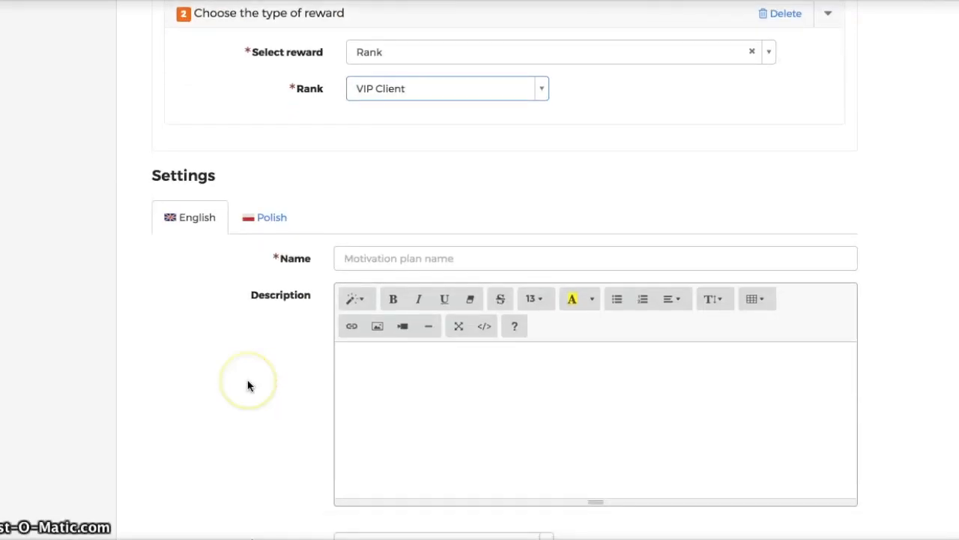
{"action": "scroll", "coordinate": [248, 386], "scroll_direction": "down", "scroll_amount": 1}
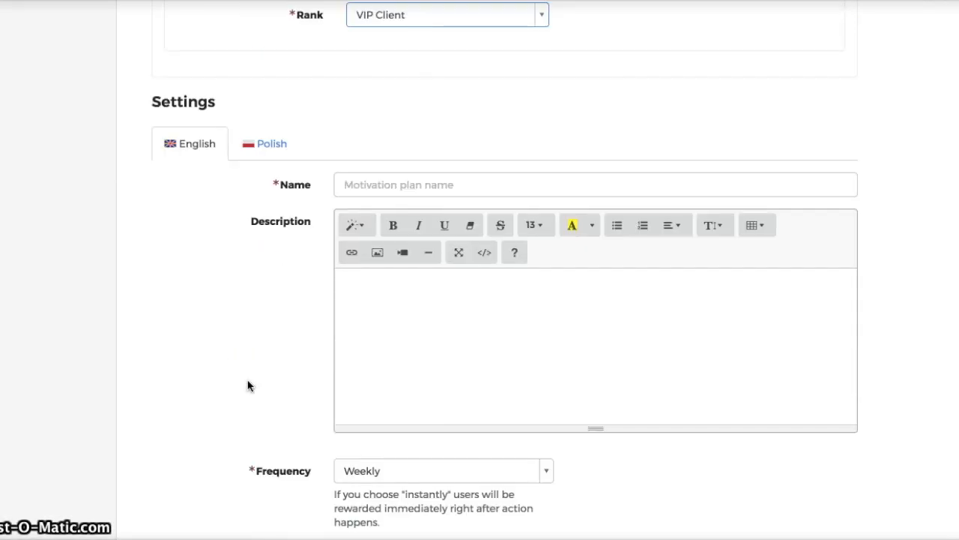
{"action": "left_click", "coordinate": [373, 184]}
{"action": "left_click", "coordinate": [413, 325]}
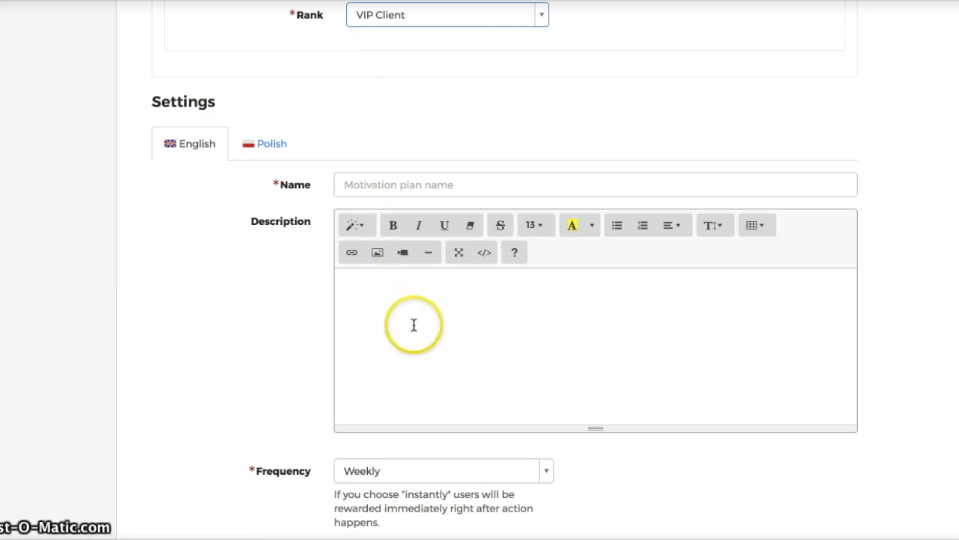
{"action": "scroll", "coordinate": [253, 326], "scroll_direction": "down", "scroll_amount": 3}
{"action": "scroll", "coordinate": [254, 327], "scroll_direction": "down", "scroll_amount": 1}
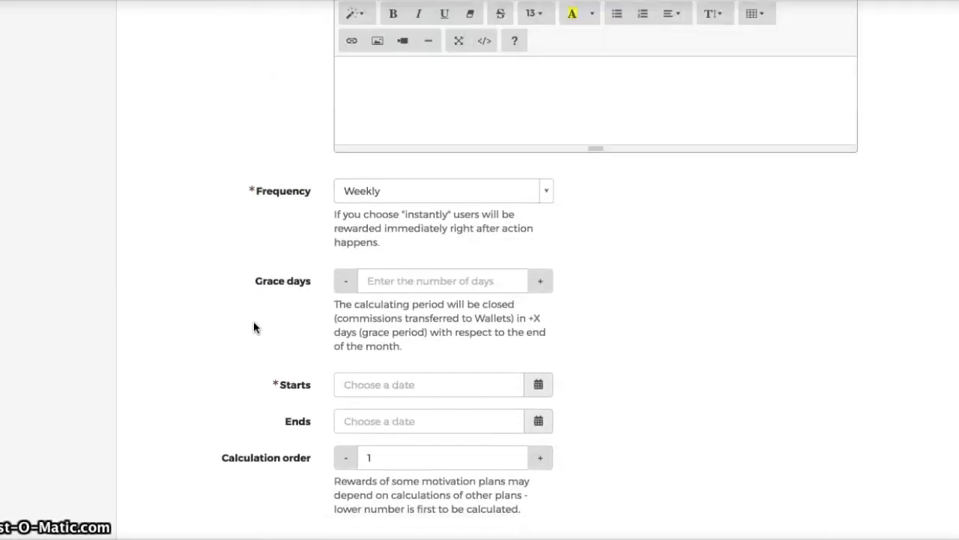
{"action": "left_click", "coordinate": [437, 191]}
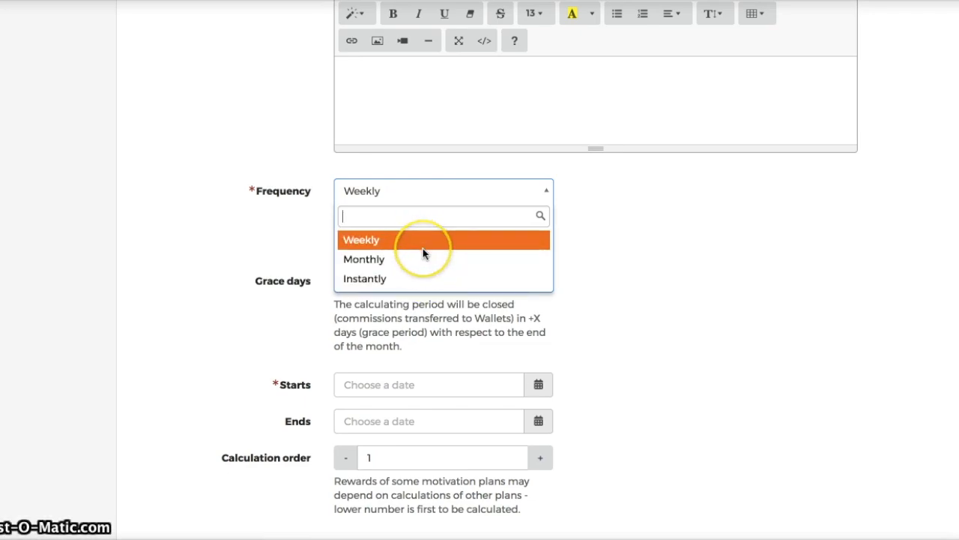
{"action": "left_click", "coordinate": [611, 248]}
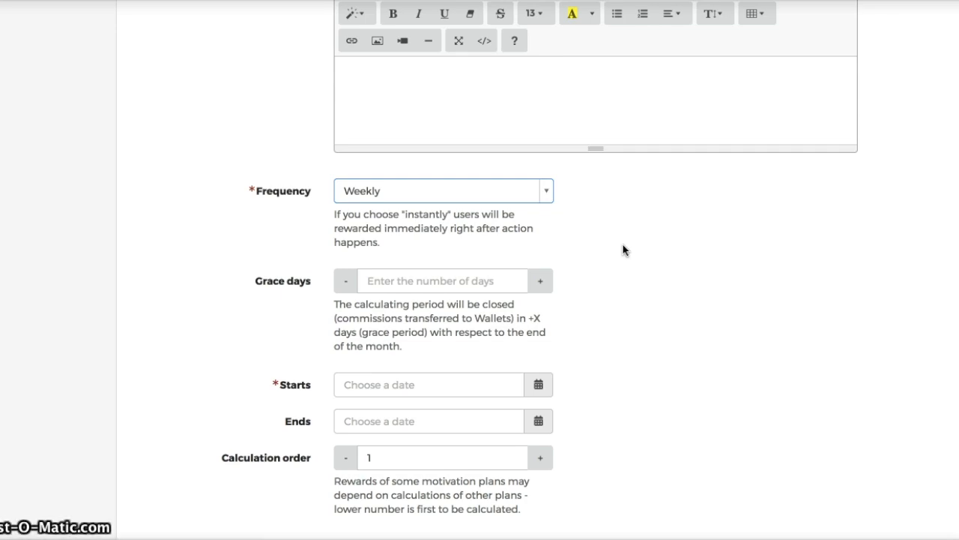
{"action": "left_click", "coordinate": [491, 193]}
{"action": "left_click", "coordinate": [484, 255]}
{"action": "left_click", "coordinate": [767, 262]}
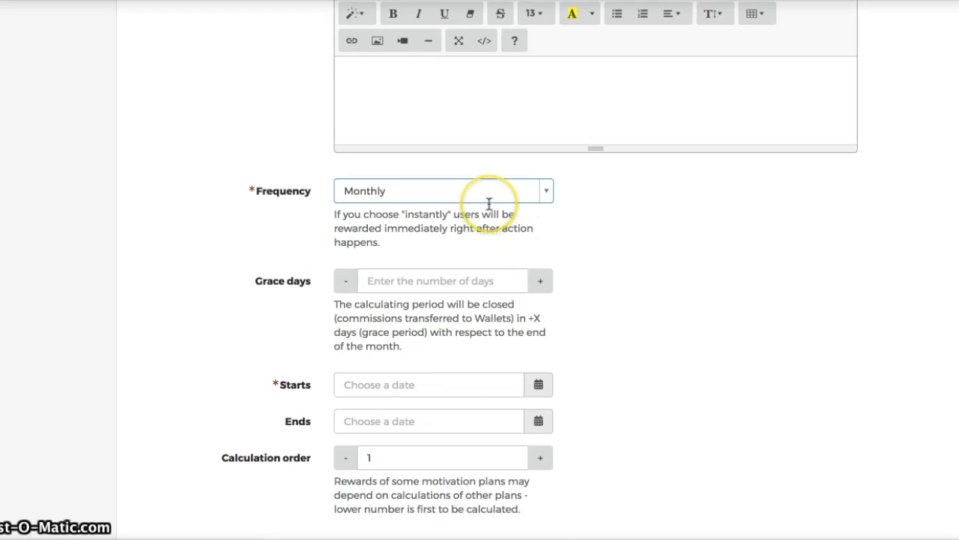
- Set the motivation plan's grace period to 15 days
{"action": "left_click", "coordinate": [413, 280]}
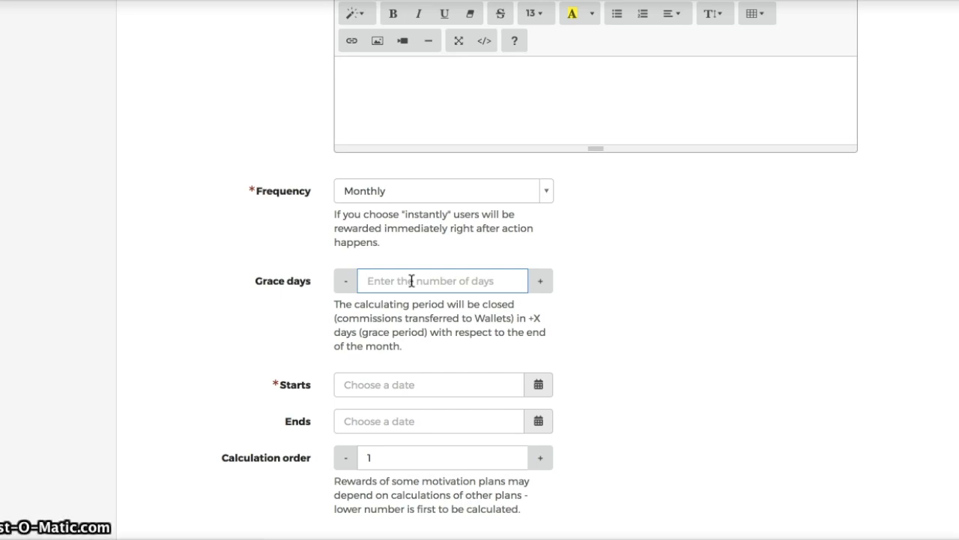
{"action": "type", "text": "15"}
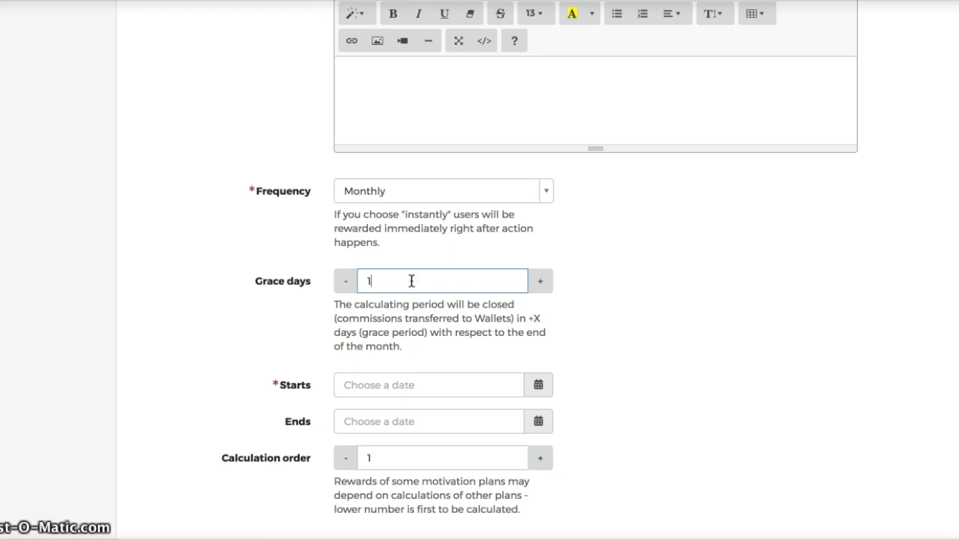
{"action": "left_click", "coordinate": [628, 312]}
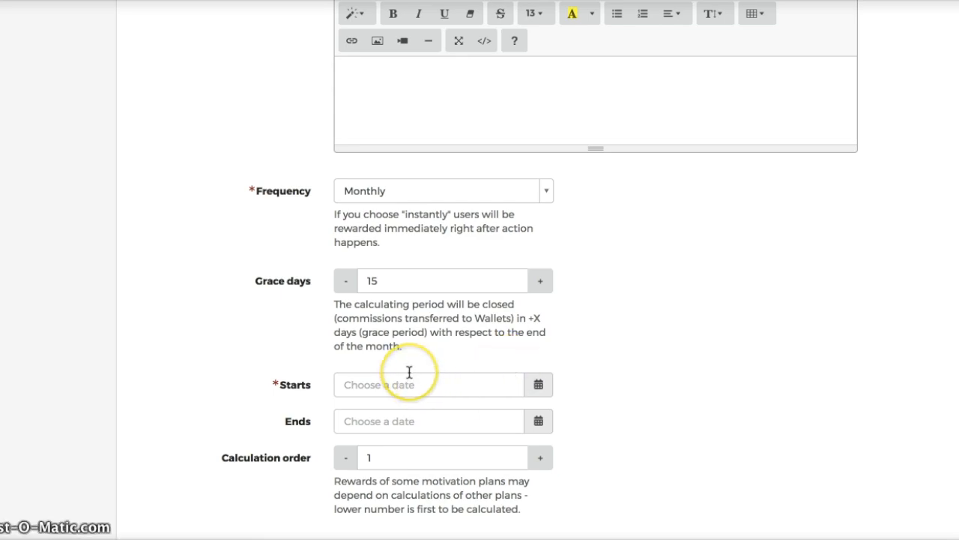
- Change the motivation plan's frequency to Instantly
{"action": "scroll", "coordinate": [409, 372], "scroll_direction": "down", "scroll_amount": 1}
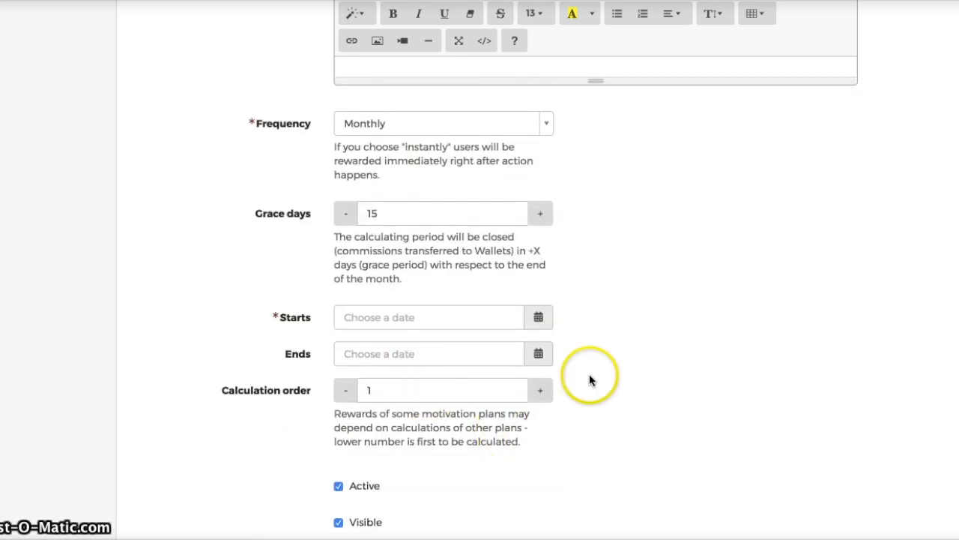
{"action": "scroll", "coordinate": [589, 380], "scroll_direction": "down", "scroll_amount": 1}
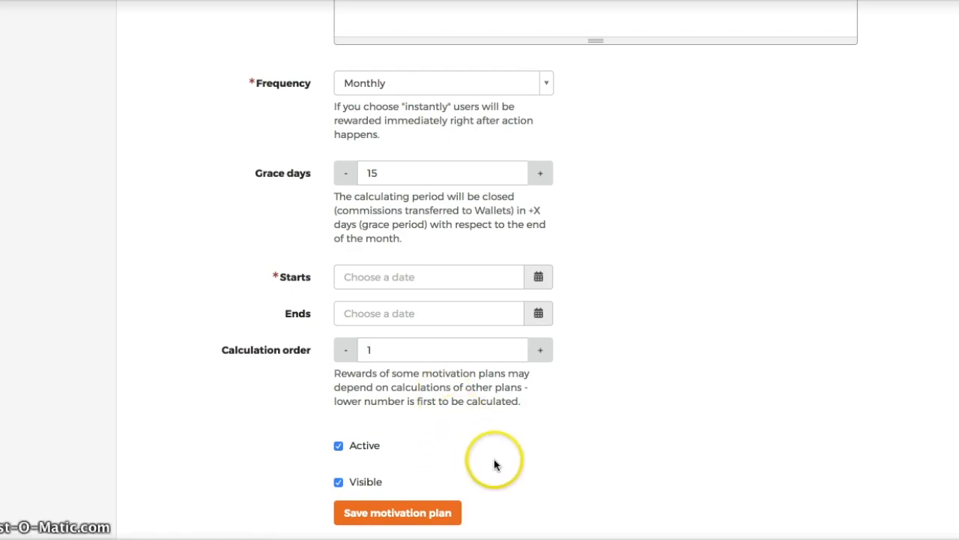
{"action": "scroll", "coordinate": [488, 467], "scroll_direction": "down", "scroll_amount": 1}
{"action": "scroll", "coordinate": [488, 466], "scroll_direction": "up", "scroll_amount": 1}
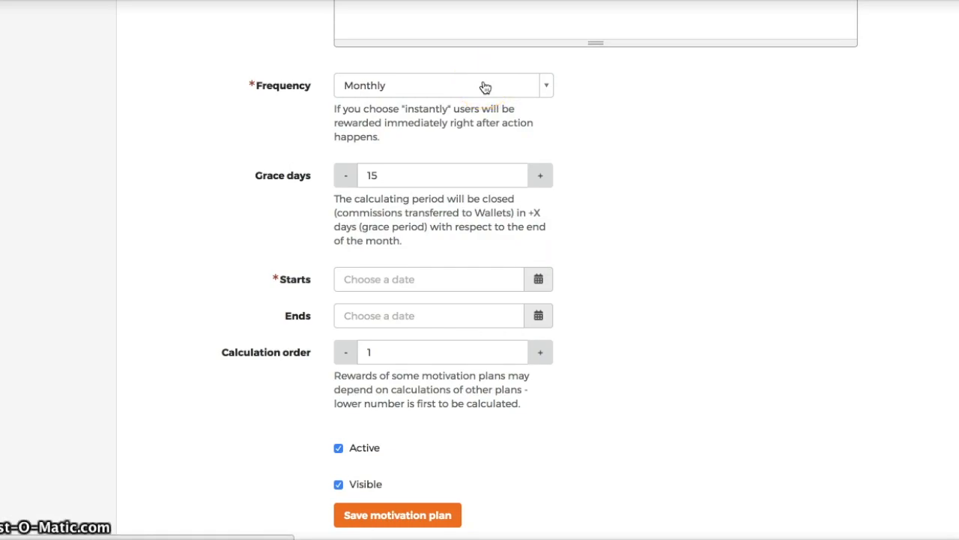
{"action": "left_click", "coordinate": [458, 86]}
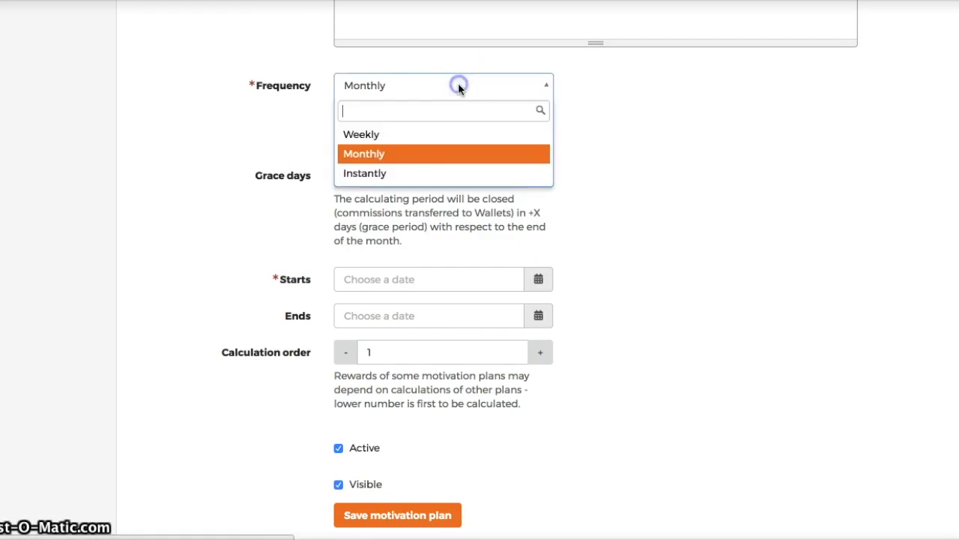
{"action": "left_click", "coordinate": [431, 171]}
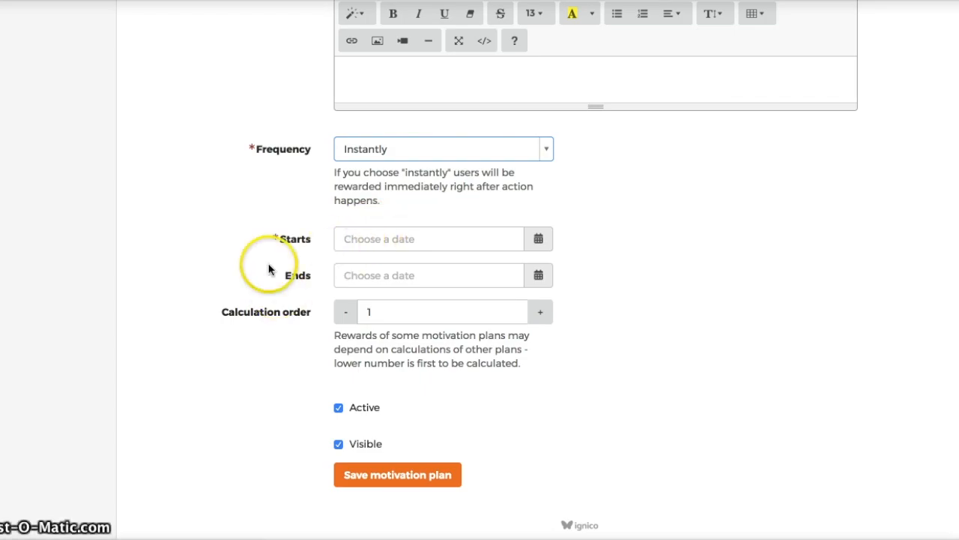
- Leave the new motivation plan form and open the list of periodic commissions
{"action": "scroll", "coordinate": [269, 269], "scroll_direction": "up", "scroll_amount": 6}
{"action": "scroll", "coordinate": [269, 269], "scroll_direction": "up", "scroll_amount": 10}
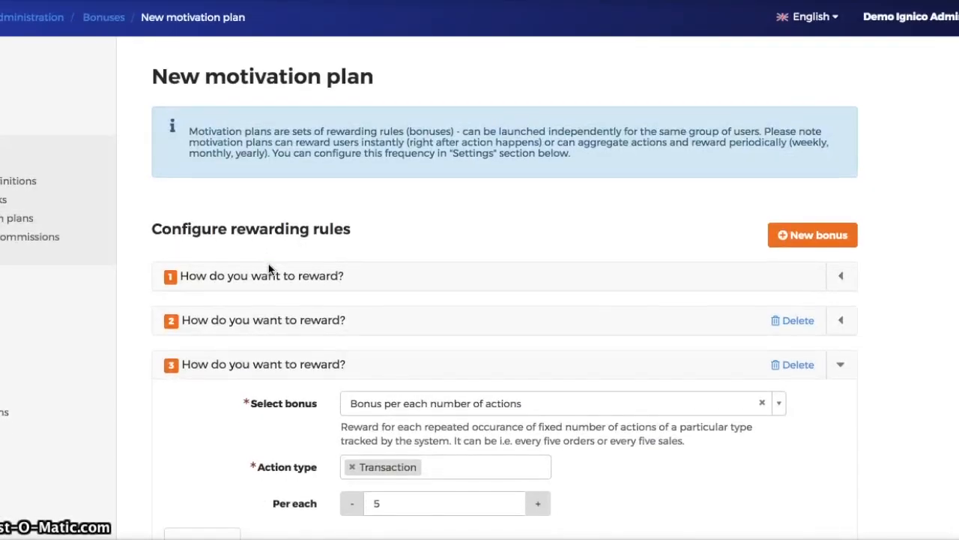
{"action": "left_click", "coordinate": [173, 225]}
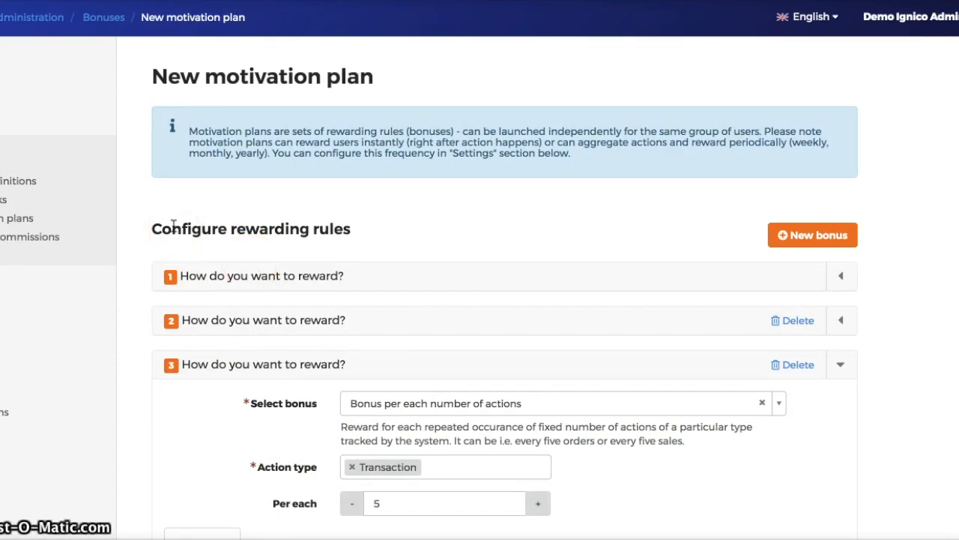
{"action": "left_click", "coordinate": [11, 240]}
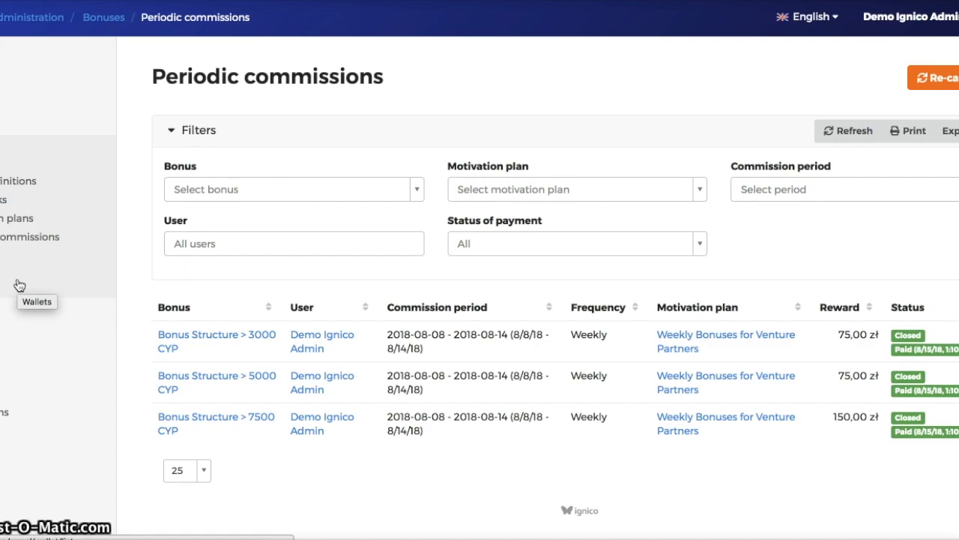
- Open the wallet transactions list and examine the credited bonuses, their amounts and statuses
{"action": "left_click", "coordinate": [19, 285]}
{"action": "left_click", "coordinate": [8, 217]}
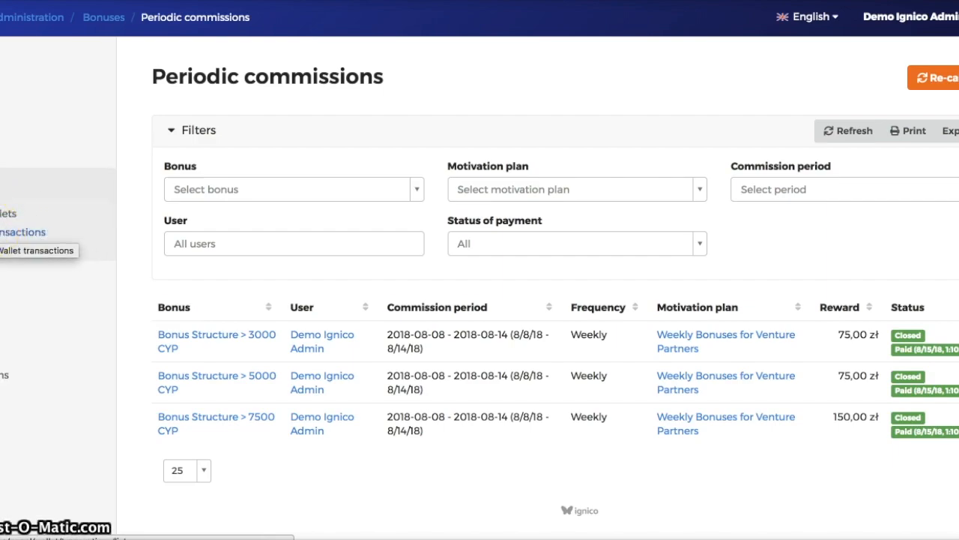
{"action": "left_click", "coordinate": [267, 275]}
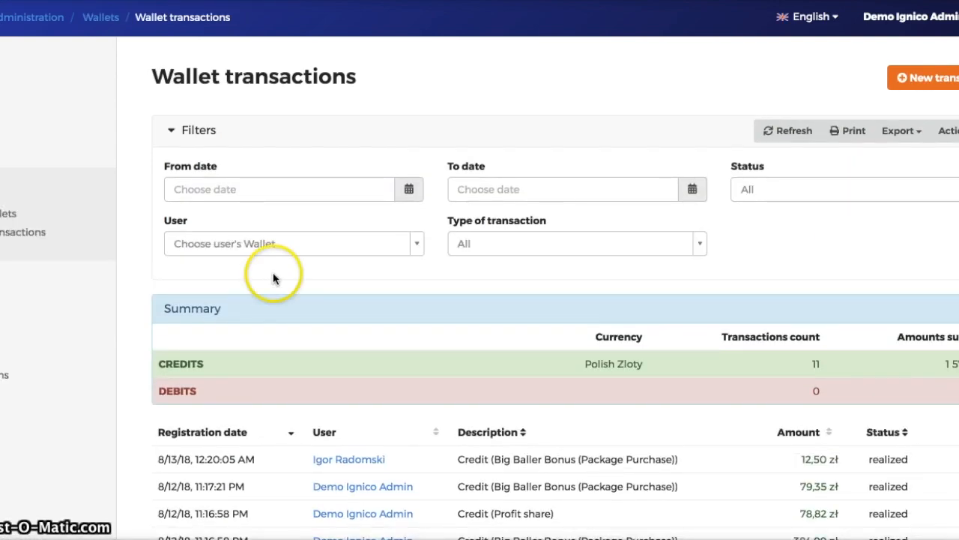
{"action": "scroll", "coordinate": [429, 300], "scroll_direction": "down", "scroll_amount": 5}
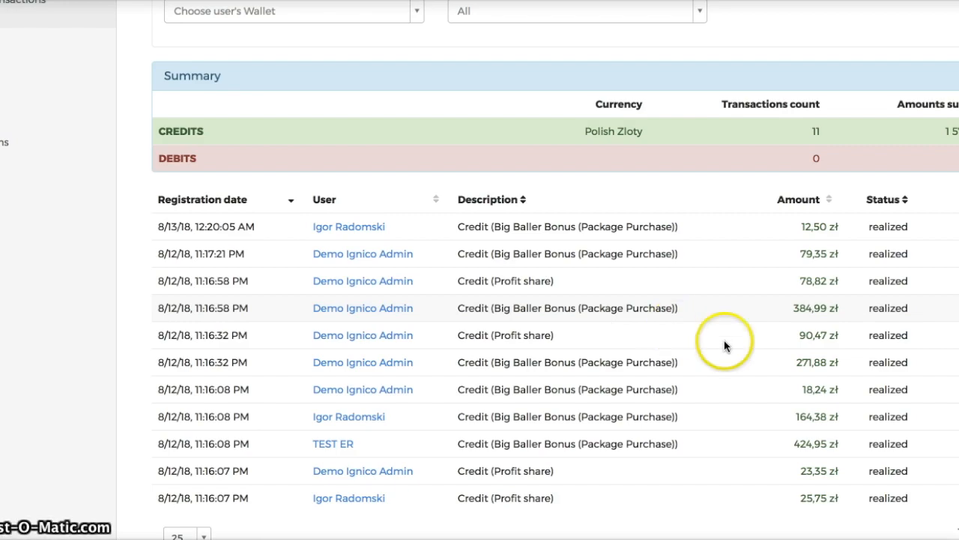
{"action": "scroll", "coordinate": [724, 344], "scroll_direction": "up", "scroll_amount": 1}
{"action": "scroll", "coordinate": [724, 340], "scroll_direction": "up", "scroll_amount": 3}
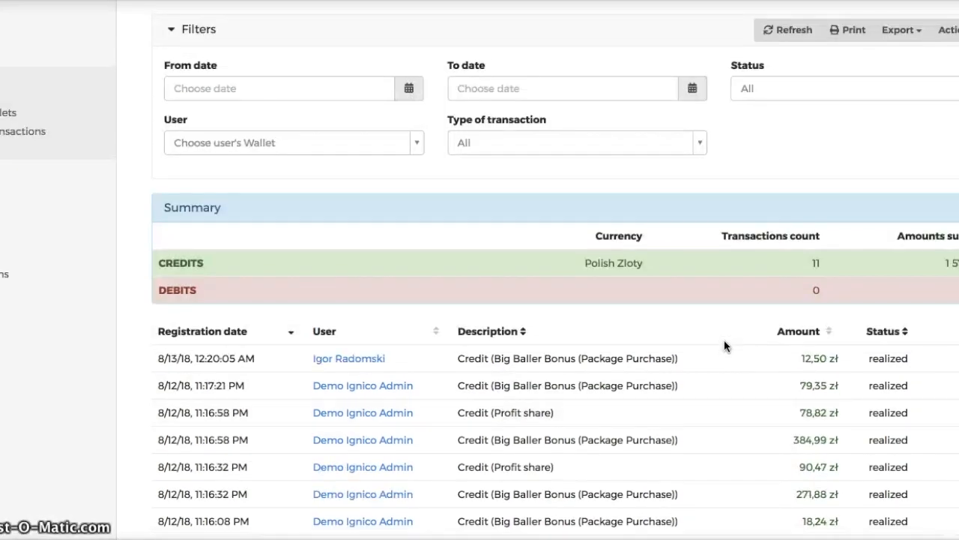